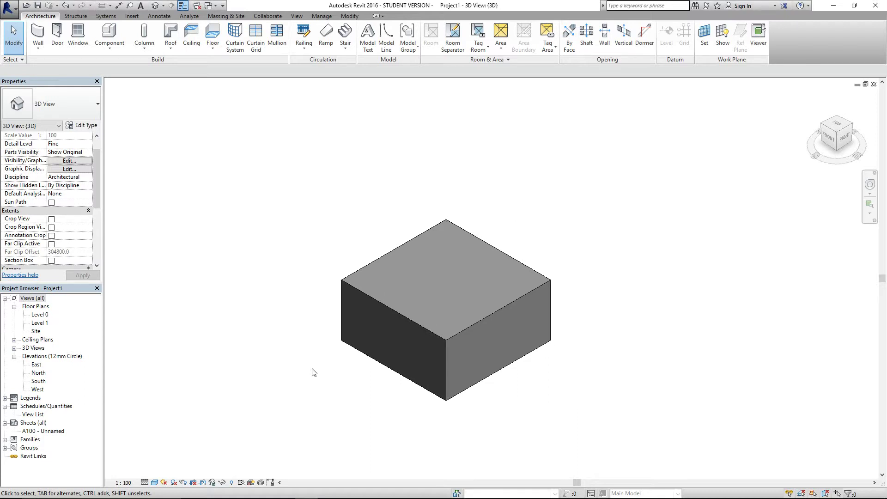
# Turn on the box family's Void parameter and orbit to inspect the cylindrical hole.
pyautogui.scroll(2, 317, 391)
pyautogui.moveTo(318, 390); pyautogui.dragTo(349, 359, button='middle')
pyautogui.click(403, 301)
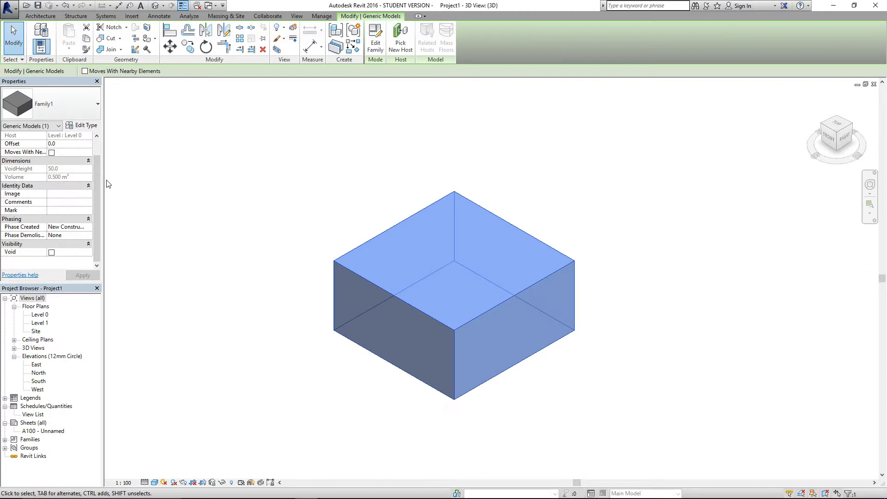
pyautogui.click(52, 252)
pyautogui.click(247, 332)
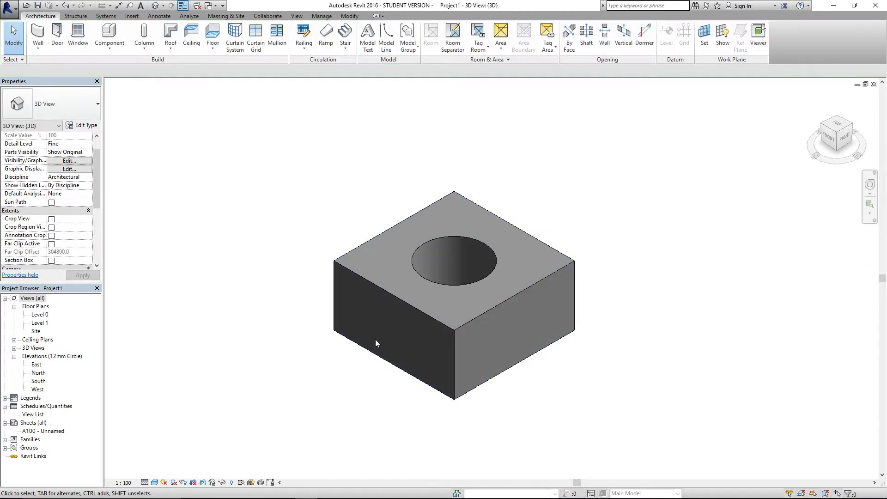
pyautogui.keyDown('shift'); pyautogui.moveTo(375, 339); pyautogui.dragTo(346, 402, button='middle'); pyautogui.keyUp('shift')
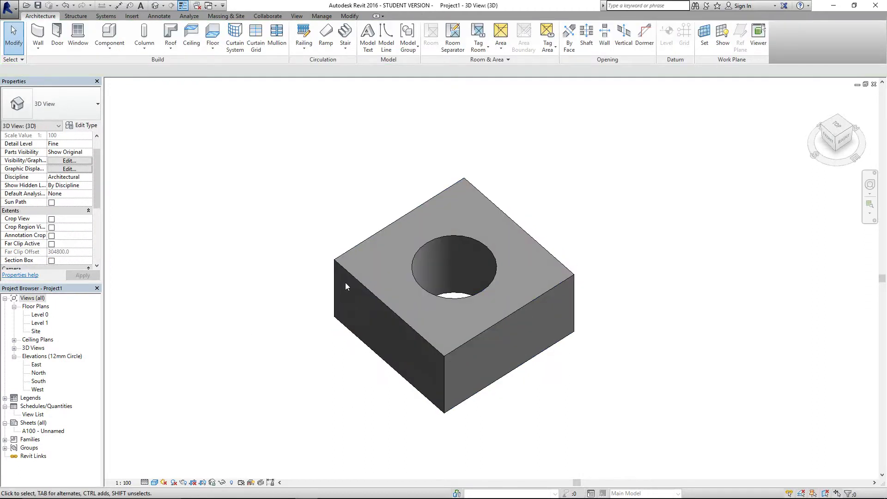
# Turn the Void parameter off again and orbit to confirm the hole is gone.
pyautogui.click(346, 281)
pyautogui.click(51, 253)
pyautogui.click(291, 360)
pyautogui.keyDown('shift'); pyautogui.moveTo(341, 369); pyautogui.dragTo(303, 370, button='middle'); pyautogui.keyUp('shift')
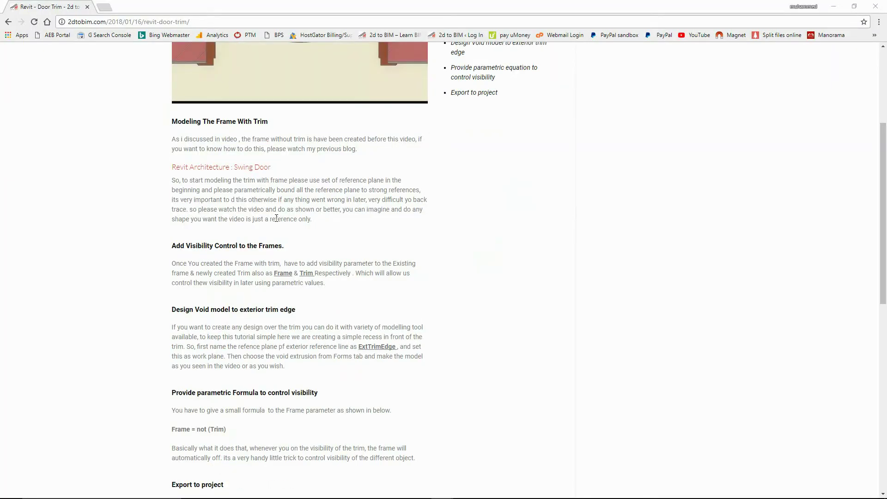
# Scroll the Door Trim tutorial page to reach the Download section.
pyautogui.scroll(4, 276, 218)
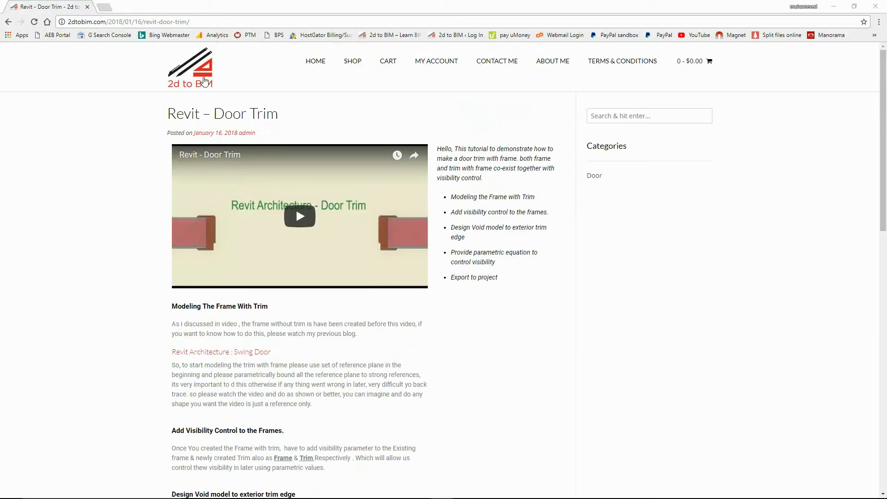
pyautogui.scroll(-7, 305, 295)
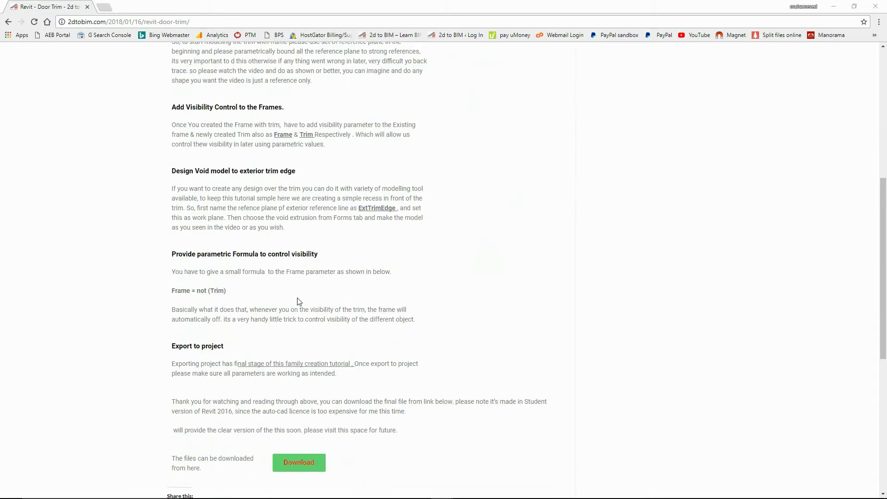
pyautogui.scroll(-2, 279, 303)
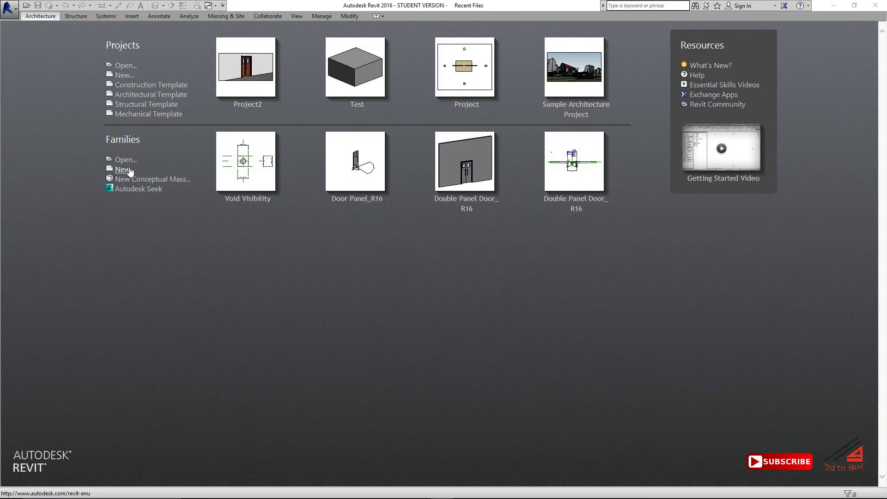
# Create a new family from the Metric Generic Model.rft template.
pyautogui.click(126, 169)
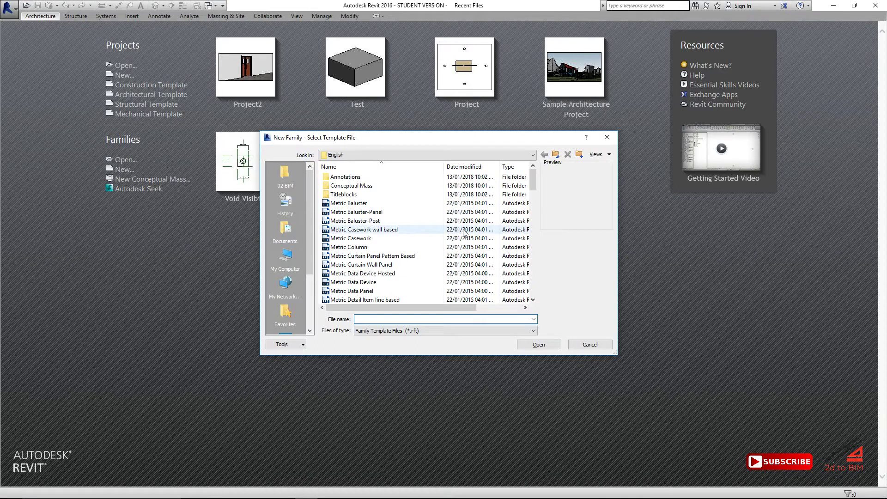
pyautogui.click(365, 265)
pyautogui.scroll(-5, 376, 273)
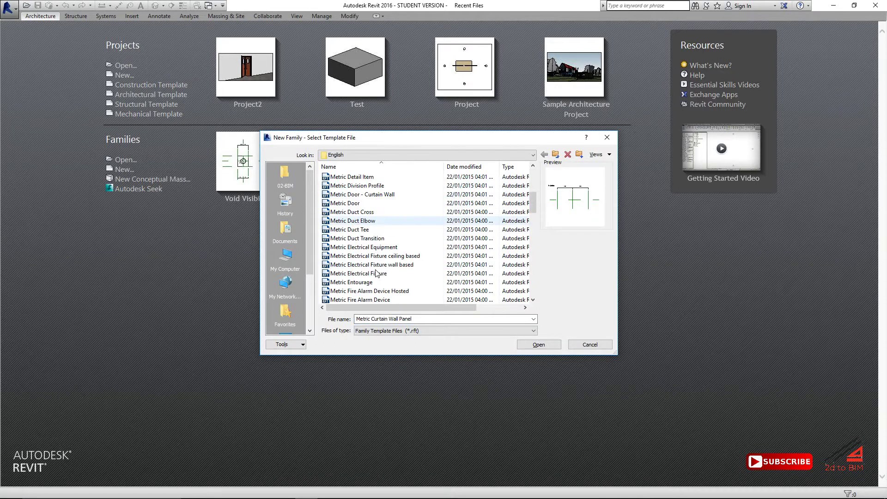
pyautogui.scroll(-5, 377, 272)
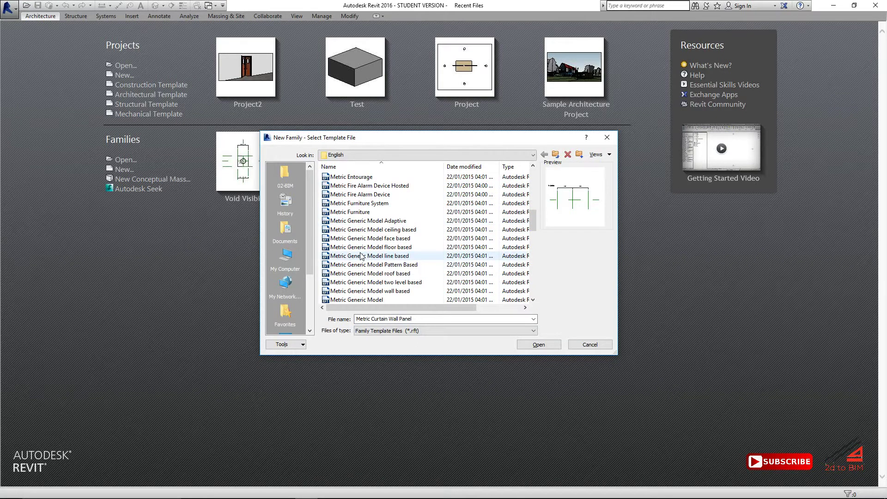
pyautogui.scroll(-2, 372, 245)
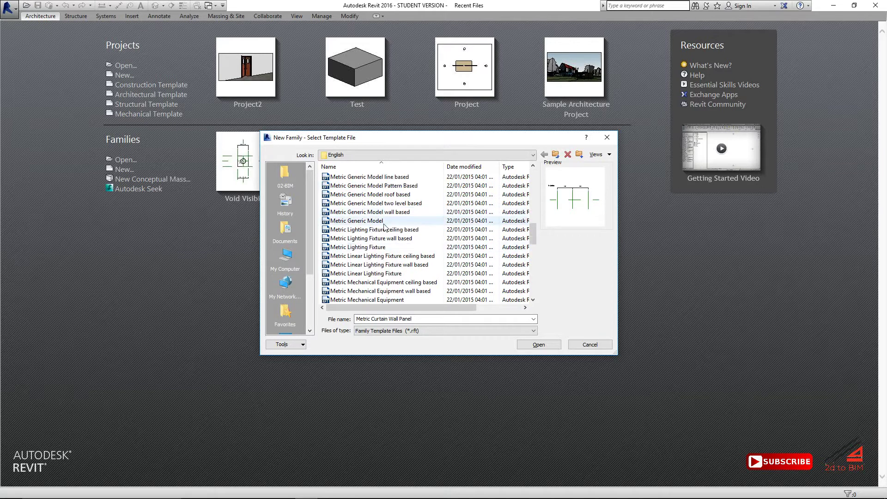
pyautogui.click(360, 220)
pyautogui.click(538, 344)
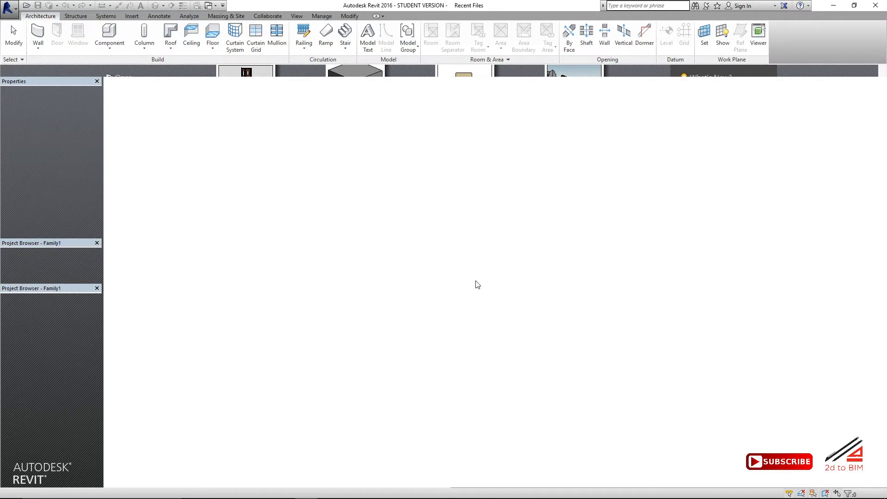
# Draw two vertical reference planes, one left and one right of the centre.
pyautogui.scroll(-5, 429, 289)
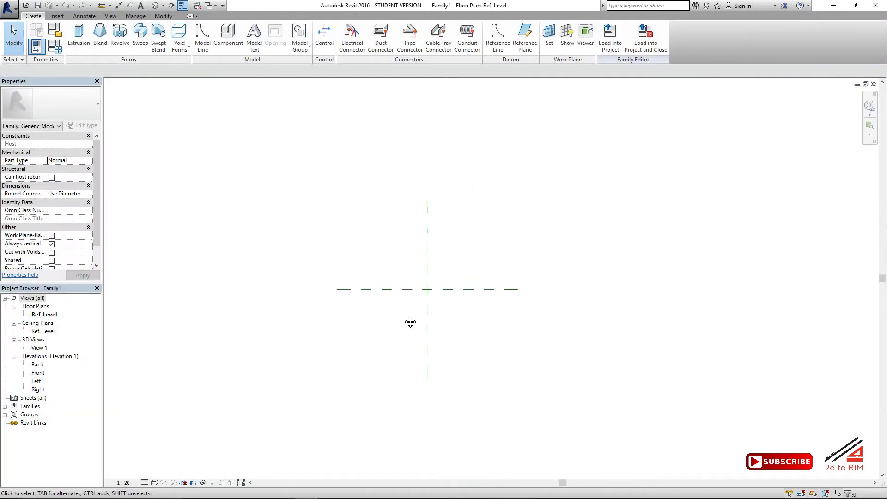
pyautogui.scroll(1, 390, 375)
pyautogui.moveTo(390, 375); pyautogui.dragTo(410, 283, button='middle')
pyautogui.press('r')
pyautogui.press('p')
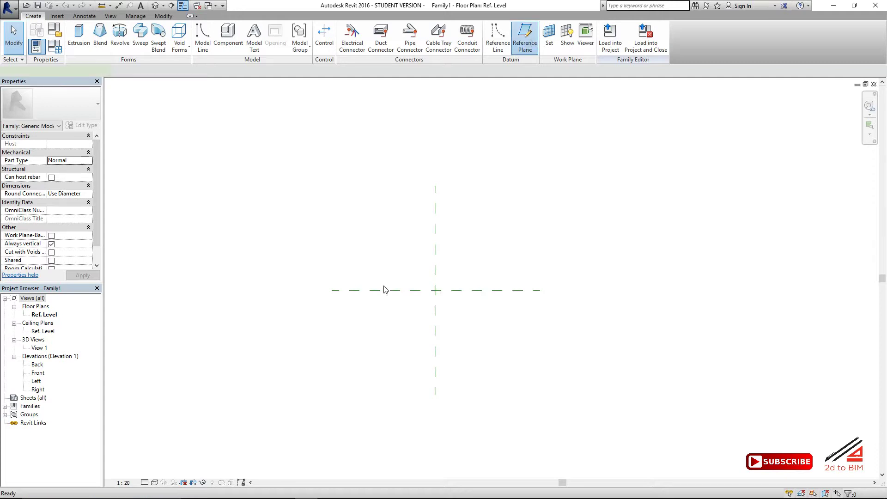
pyautogui.click(372, 211)
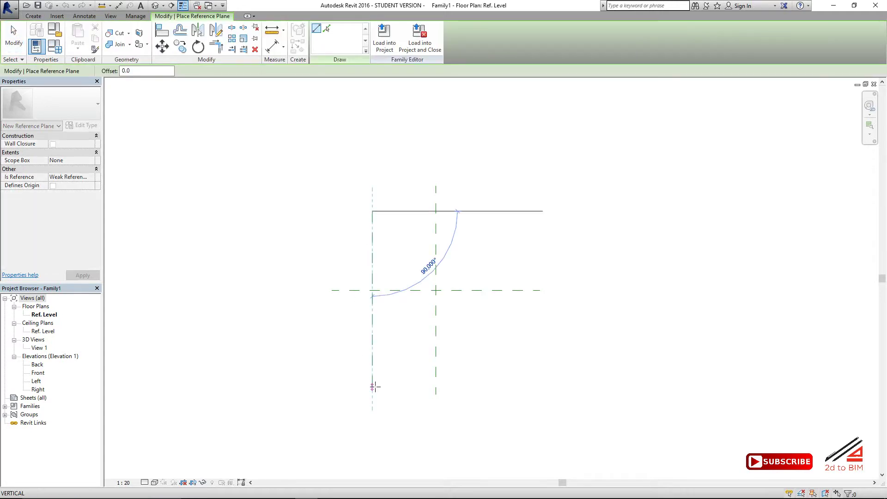
pyautogui.click(373, 387)
pyautogui.click(504, 216)
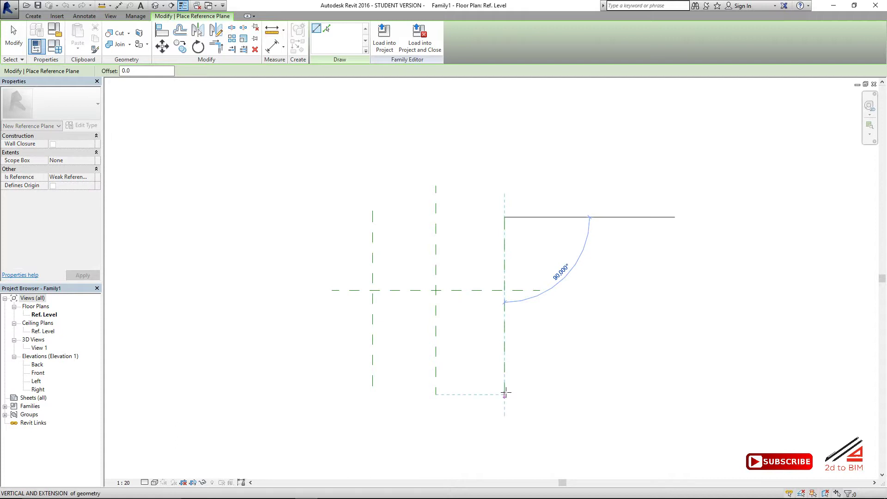
pyautogui.click(505, 393)
# Draw two horizontal reference planes, one below and one above the centre.
pyautogui.click(347, 357)
pyautogui.click(572, 357)
pyautogui.click(352, 223)
pyautogui.click(586, 223)
# Place a 1291 aligned dimension between the top and middle horizontal planes.
pyautogui.press('Escape')
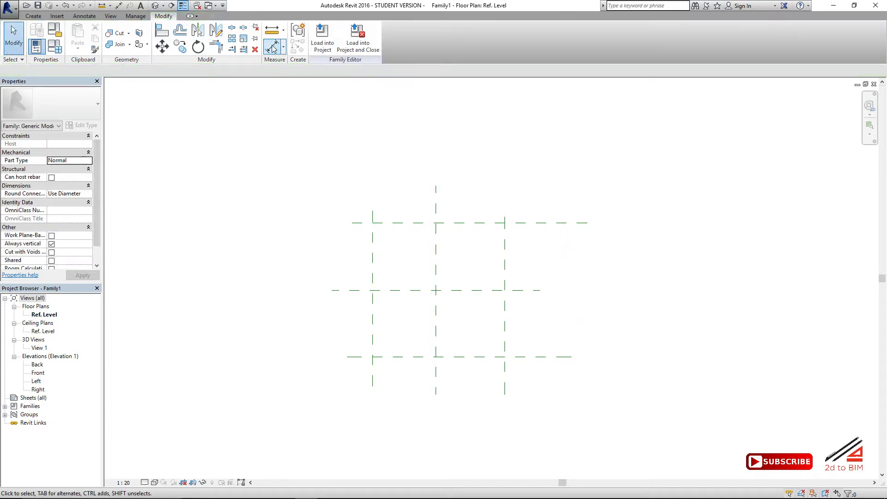
pyautogui.press('d')
pyautogui.press('i')
pyautogui.click(363, 225)
pyautogui.click(353, 291)
pyautogui.click(363, 365)
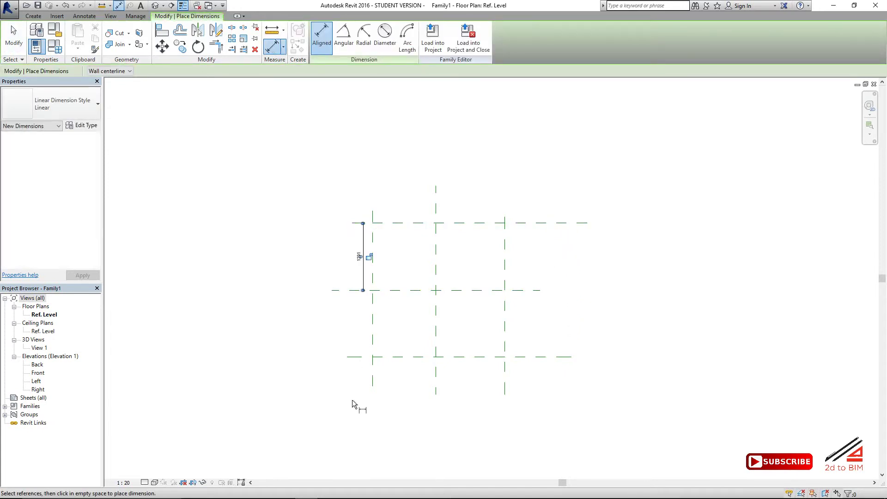
pyautogui.press('Escape')
pyautogui.click(364, 279)
pyautogui.press('Escape')
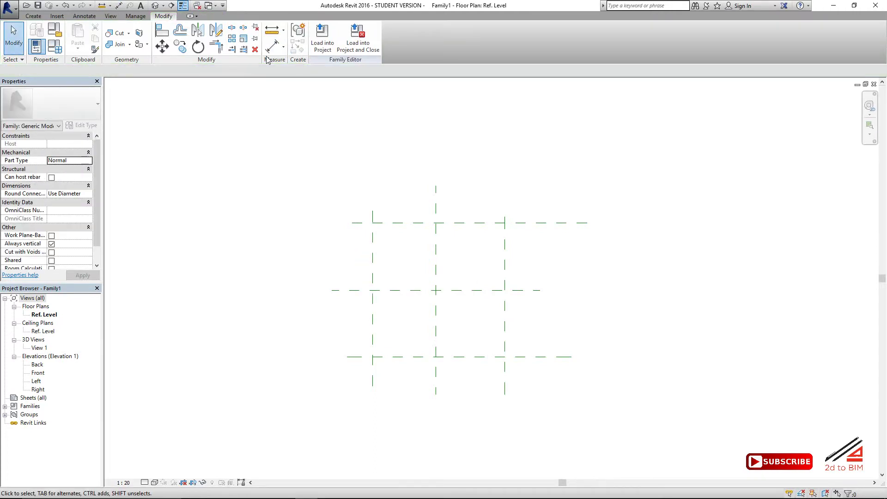
# Dimension the vertical chain as equal and add a 2561 overall dimension.
pyautogui.click(272, 47)
pyautogui.click(355, 290)
pyautogui.click(361, 357)
pyautogui.click(351, 367)
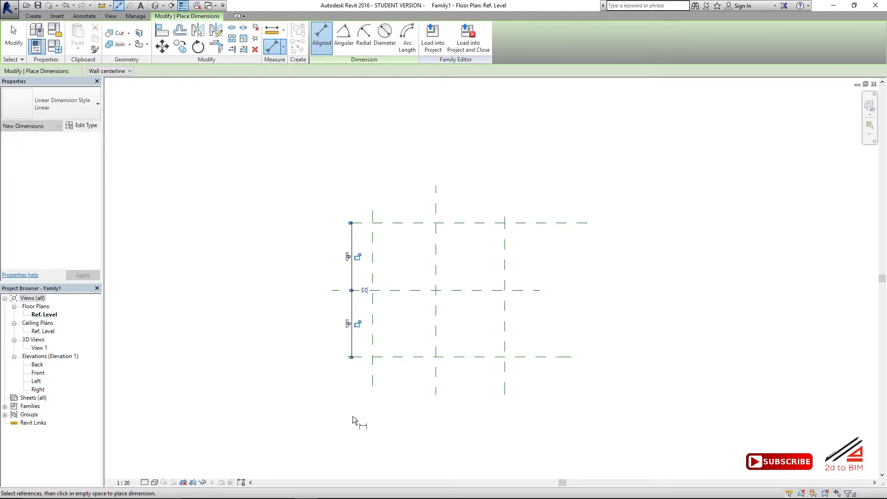
pyautogui.click(364, 290)
pyautogui.click(381, 358)
pyautogui.click(388, 223)
pyautogui.click(329, 190)
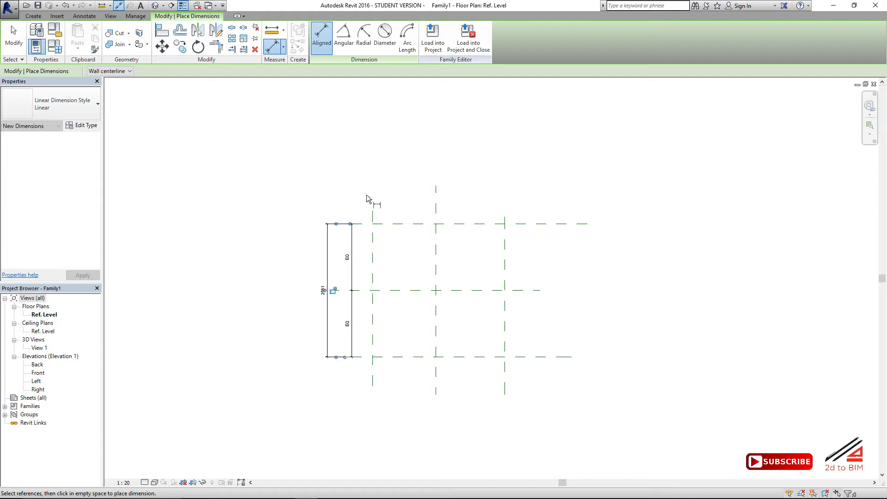
# Chain the three vertical planes, set them equal, and add a 2640 overall dimension.
pyautogui.scroll(2, 336, 287)
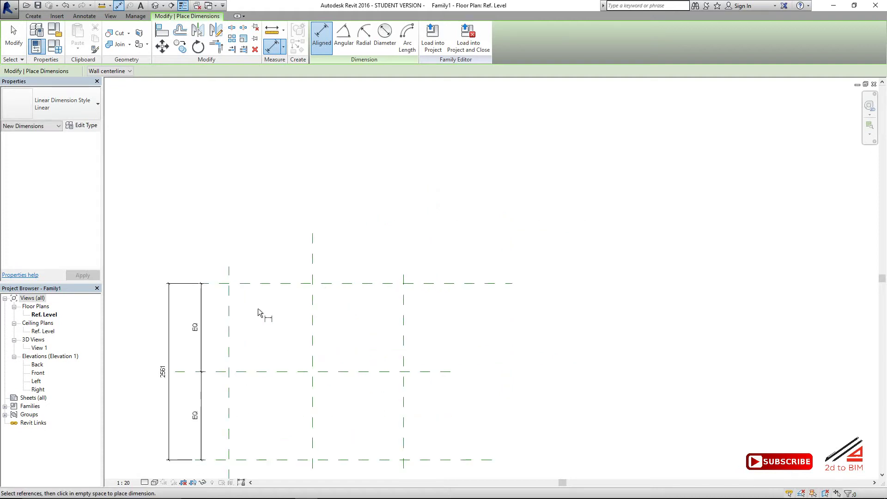
pyautogui.click(229, 304)
pyautogui.click(313, 316)
pyautogui.click(406, 323)
pyautogui.click(484, 245)
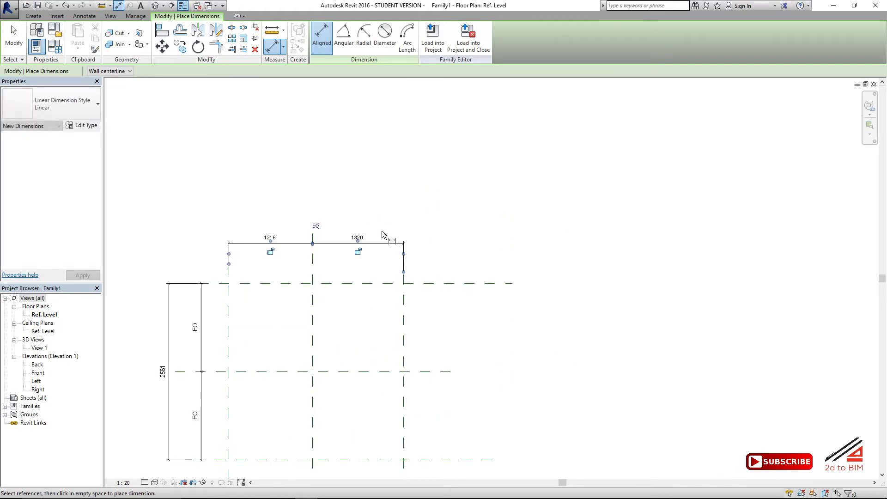
pyautogui.click(315, 226)
pyautogui.click(223, 317)
pyautogui.click(403, 336)
pyautogui.click(412, 211)
pyautogui.moveTo(360, 231); pyautogui.dragTo(429, 233, button='middle')
pyautogui.press('Escape')
pyautogui.press('Escape')
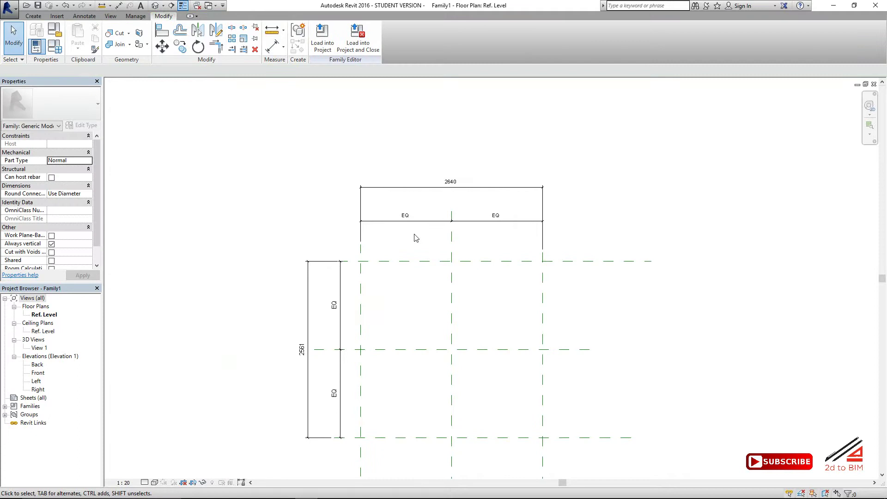
# Label the 2640 overall dimension with a new Width parameter.
pyautogui.click(390, 186)
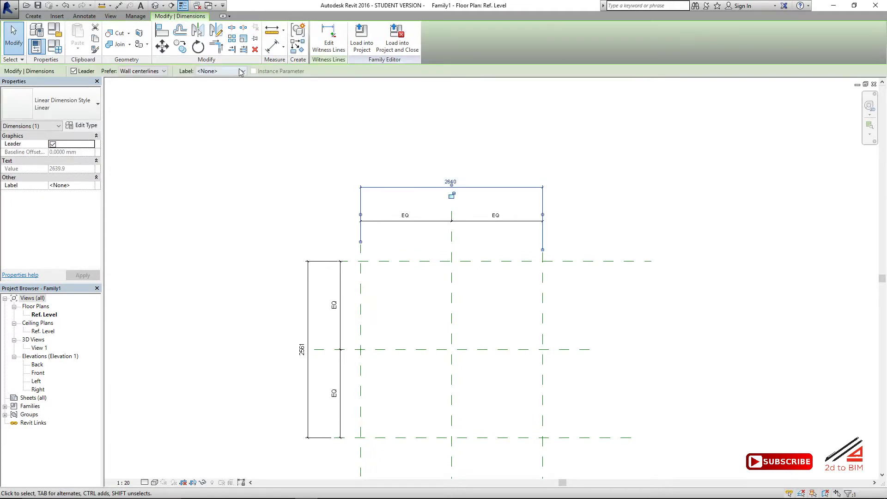
pyautogui.click(243, 70)
pyautogui.click(229, 87)
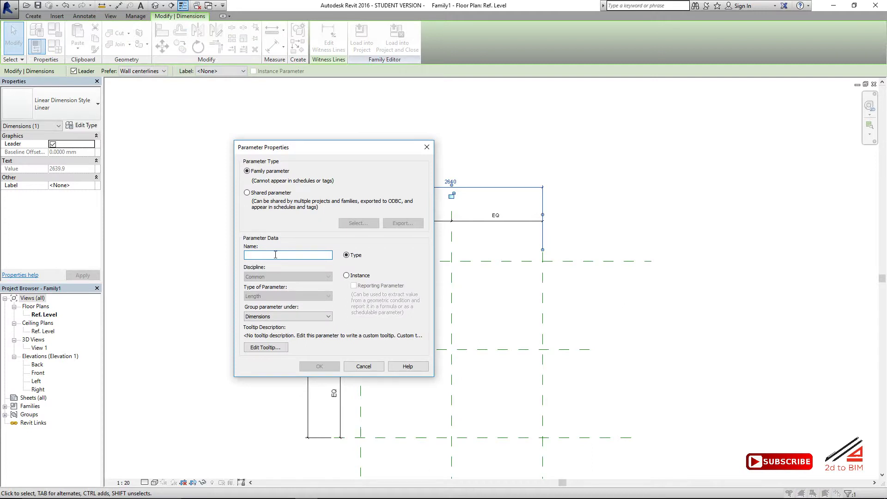
pyautogui.write('Width')
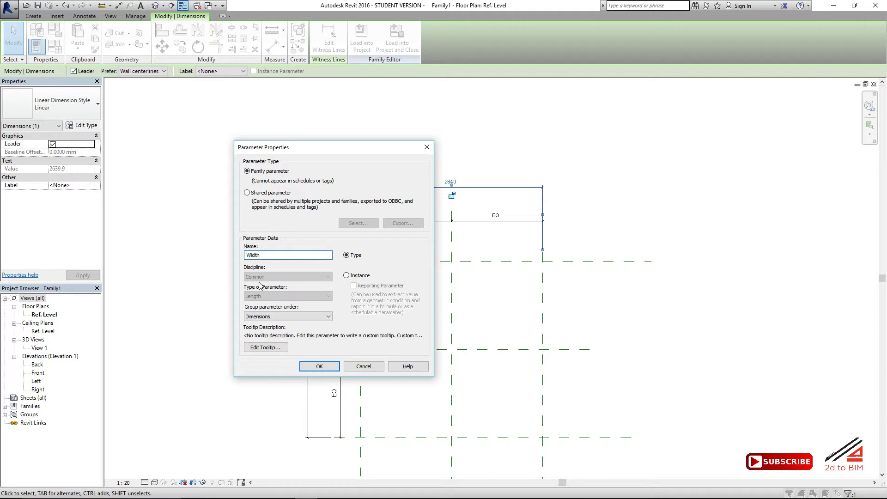
pyautogui.click(315, 366)
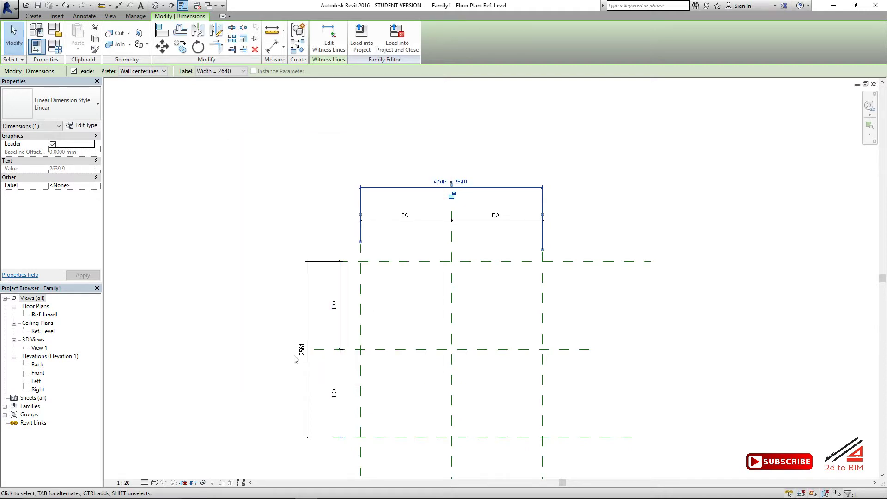
# Label the 2561 dimension as a new Depth parameter and open Family Types.
pyautogui.click(308, 379)
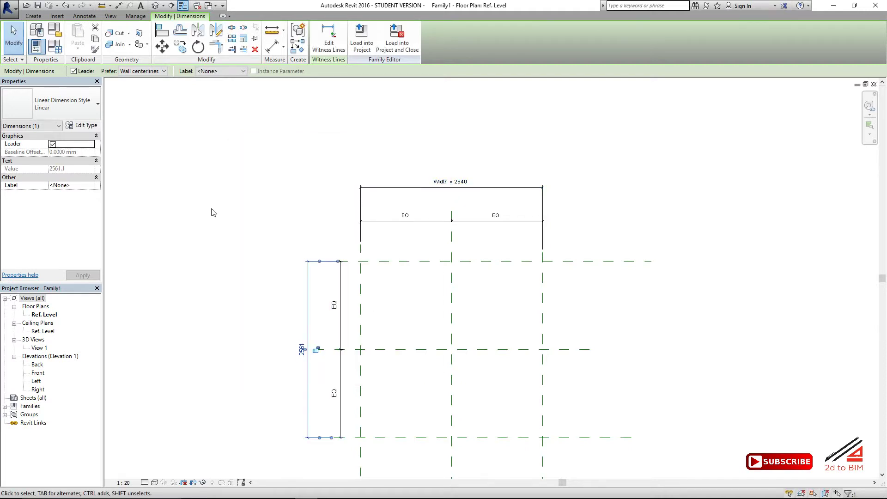
pyautogui.click(221, 71)
pyautogui.click(220, 87)
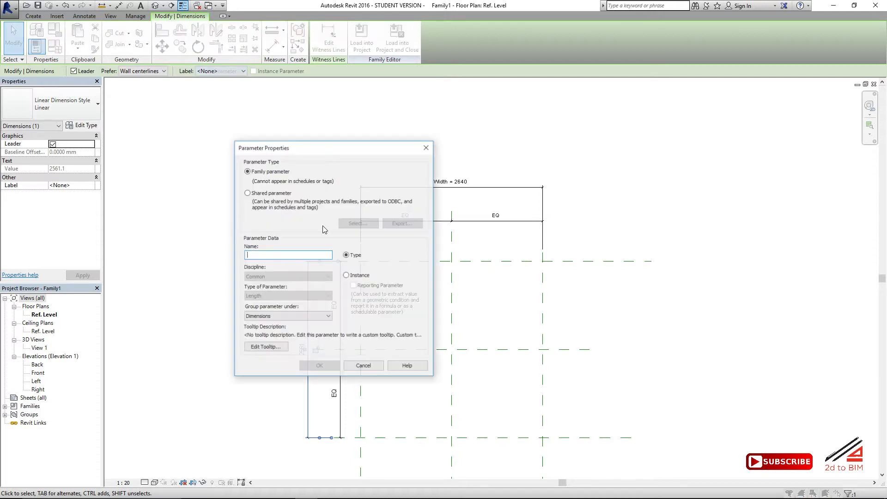
pyautogui.write('Dep')
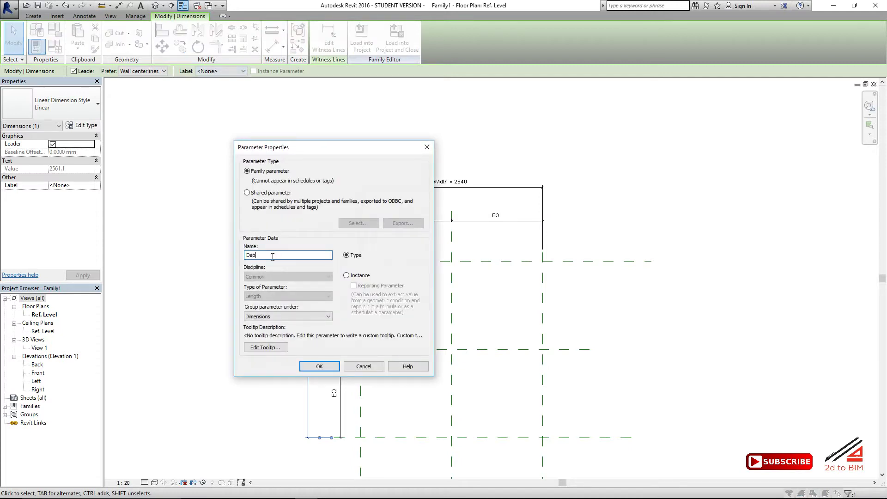
pyautogui.write('th')
pyautogui.press('Return')
pyautogui.click(239, 304)
pyautogui.click(62, 46)
pyautogui.click(279, 220)
# Enter 1000 for Depth and Width in Family Types and apply.
pyautogui.write('1000')
pyautogui.click(282, 229)
pyautogui.write('1000')
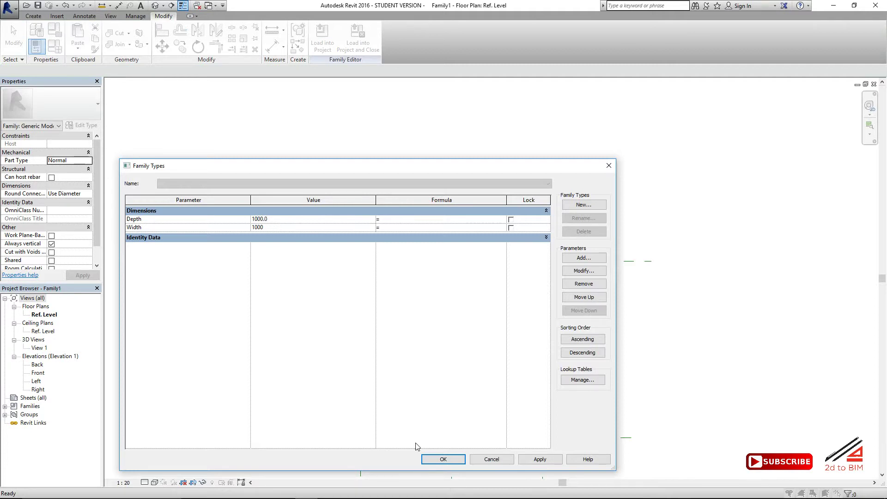
pyautogui.click(441, 459)
# Check the Depth = 1000 dimension in plan, then open the Front elevation view.
pyautogui.scroll(-2, 352, 260)
pyautogui.moveTo(352, 259); pyautogui.dragTo(305, 196, button='middle')
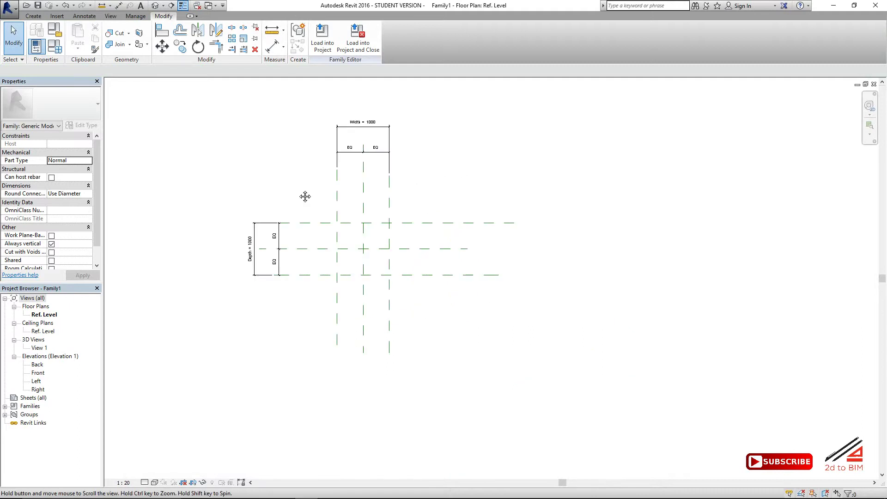
pyautogui.scroll(4, 341, 257)
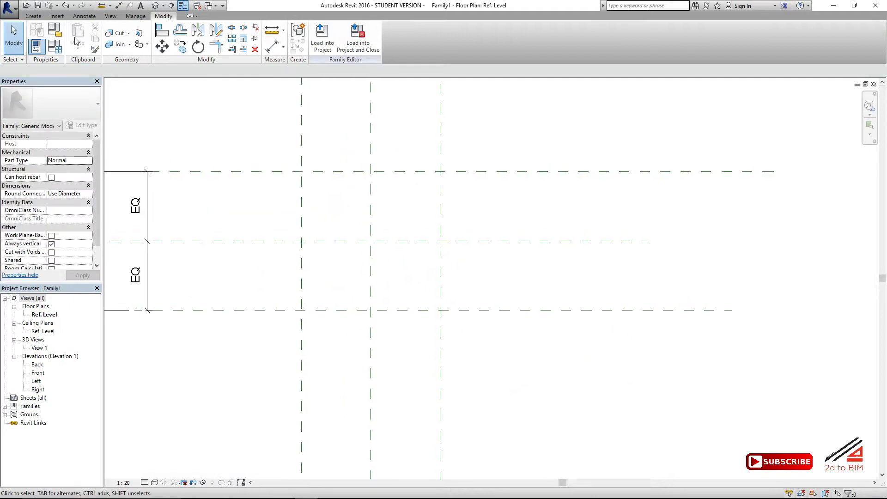
pyautogui.moveTo(331, 185); pyautogui.dragTo(312, 163, button='middle')
pyautogui.scroll(-2, 317, 165)
pyautogui.doubleClick(40, 373)
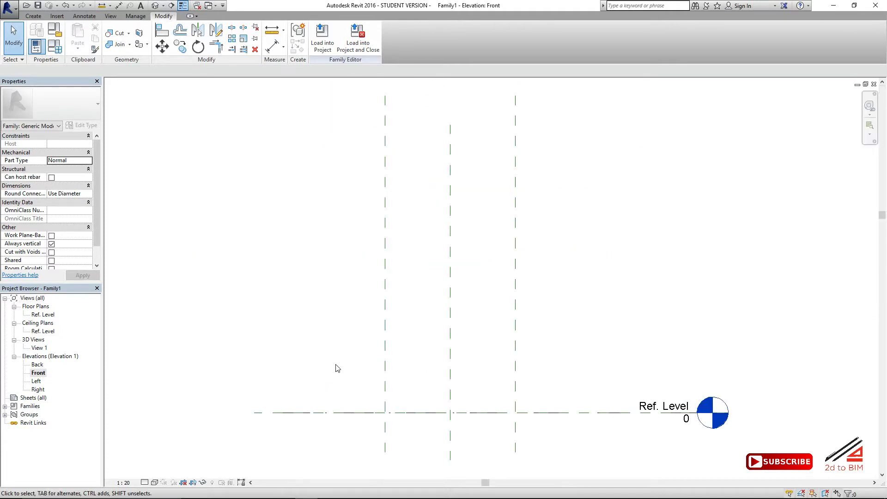
# Draw a horizontal reference plane above Ref. Level and dimension it (492).
pyautogui.press('r')
pyautogui.press('p')
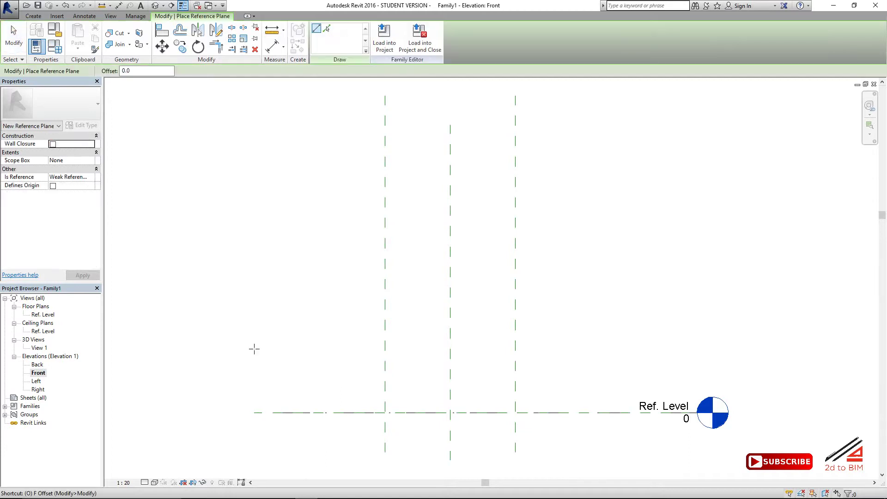
pyautogui.click(254, 348)
pyautogui.click(648, 348)
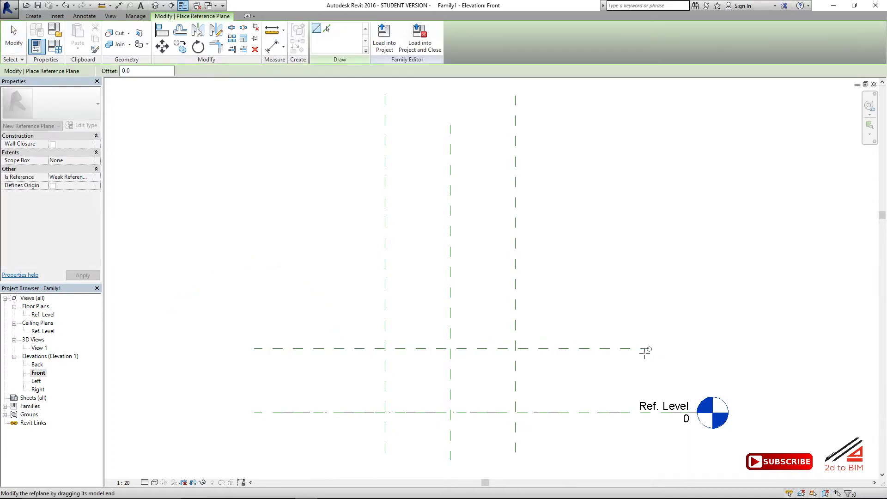
pyautogui.press('Escape')
pyautogui.press('Escape')
pyautogui.click(272, 47)
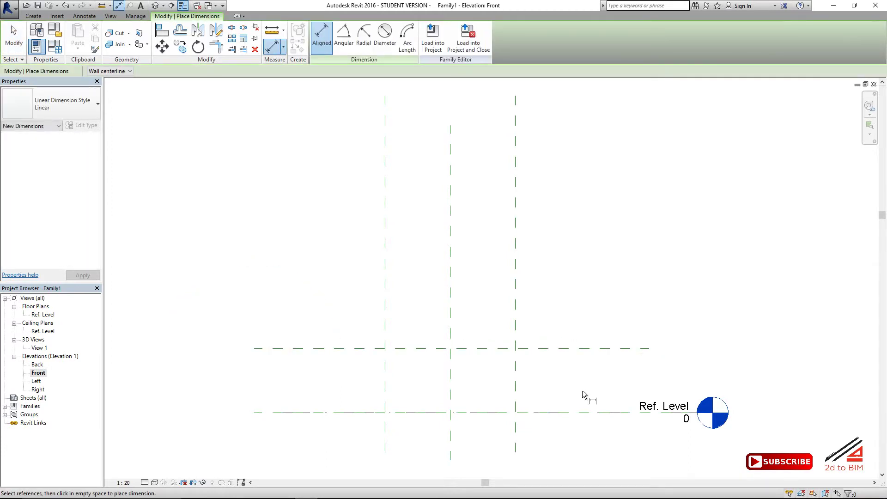
pyautogui.click(601, 412)
pyautogui.click(603, 348)
pyautogui.click(602, 296)
pyautogui.press('Escape')
pyautogui.press('Escape')
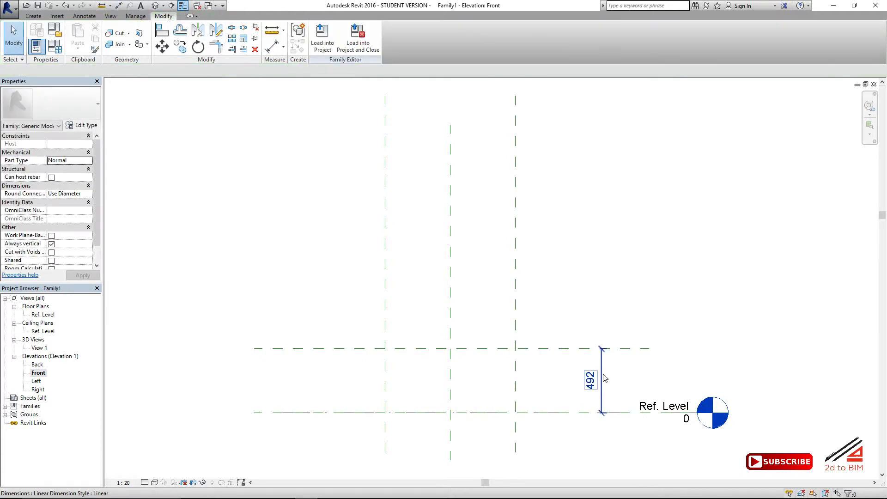
# Label the 492 dimension with a new Height parameter.
pyautogui.click(605, 378)
pyautogui.click(221, 71)
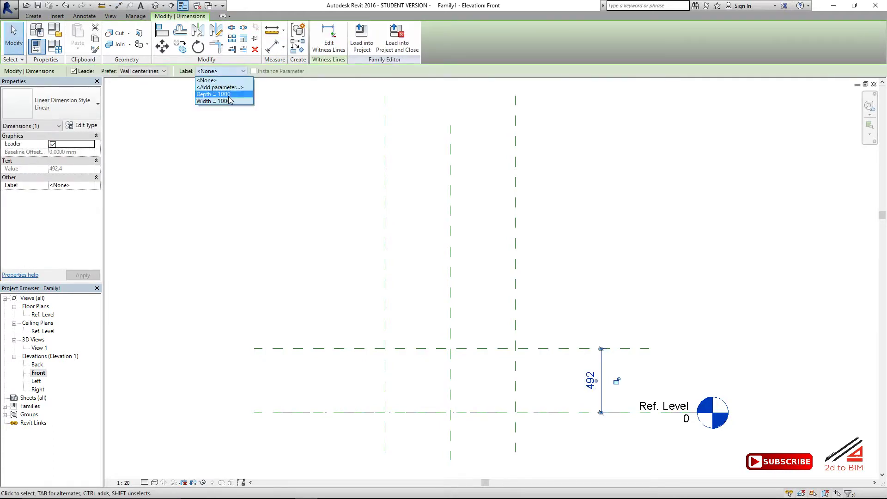
pyautogui.click(231, 94)
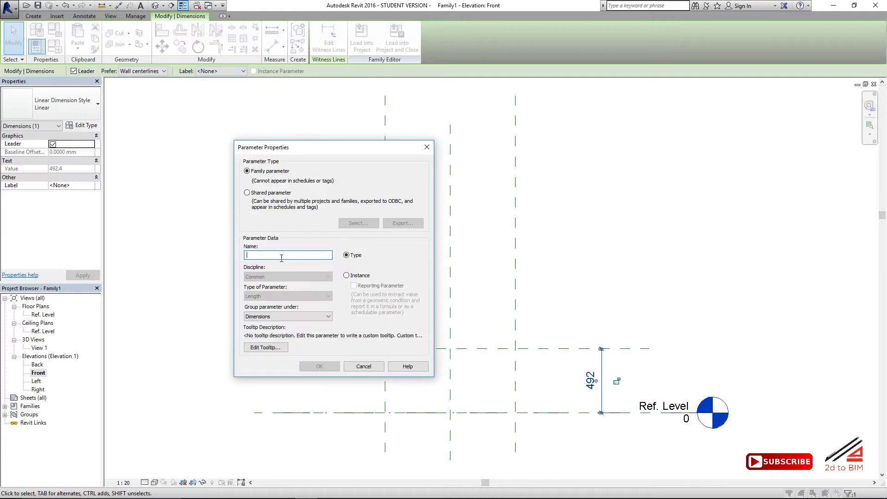
pyautogui.write('Heig')
pyautogui.write('hrt')
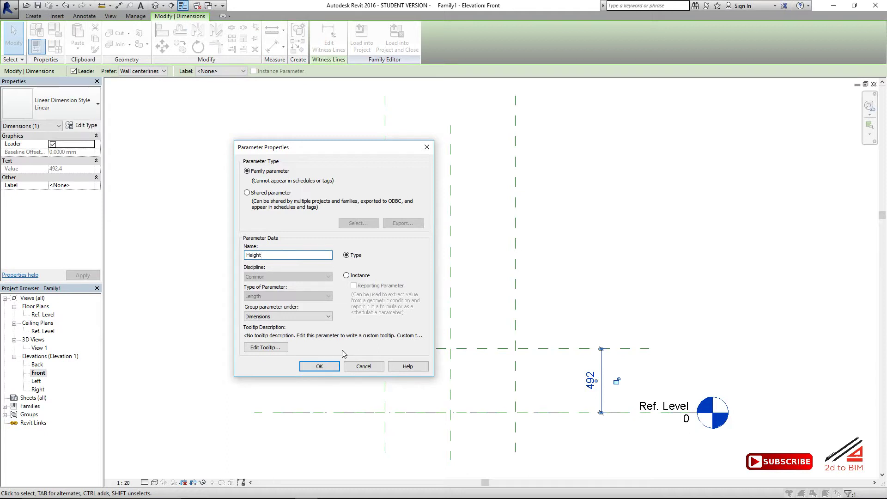
pyautogui.click(319, 367)
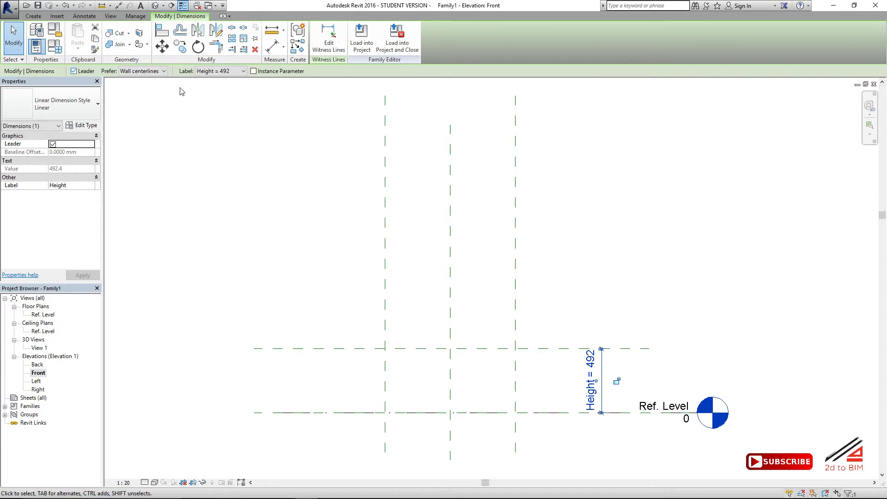
pyautogui.click(614, 363)
# Set Height to 500 in Family Types.
pyautogui.click(602, 374)
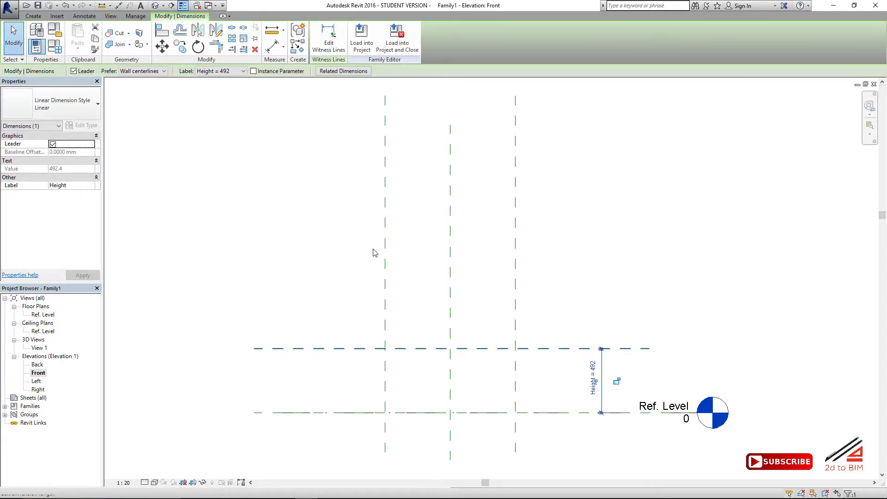
pyautogui.click(52, 55)
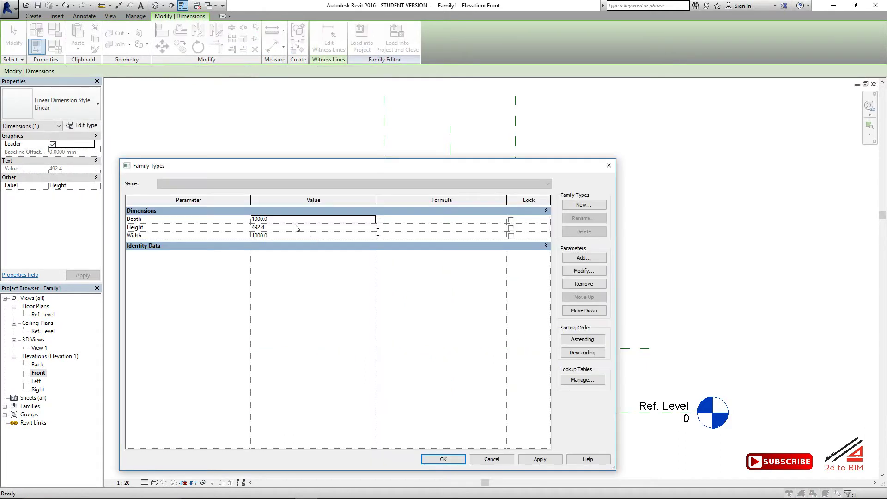
pyautogui.click(295, 227)
pyautogui.write('500')
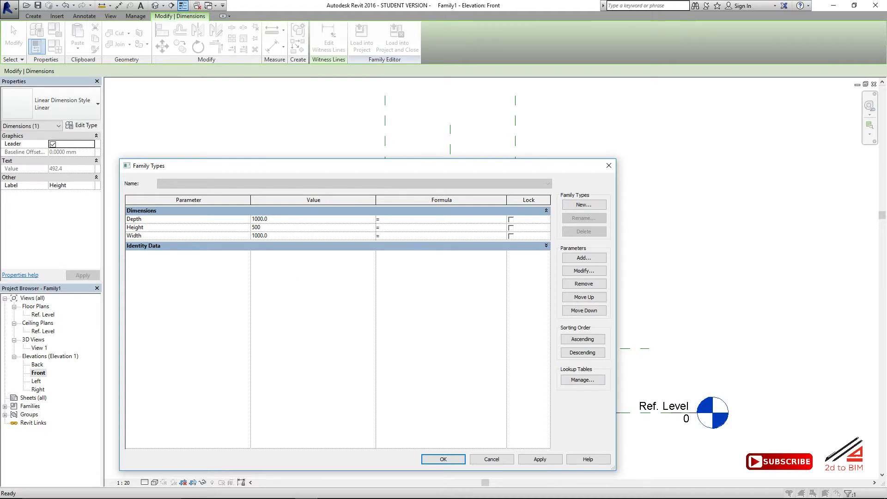
pyautogui.click(443, 459)
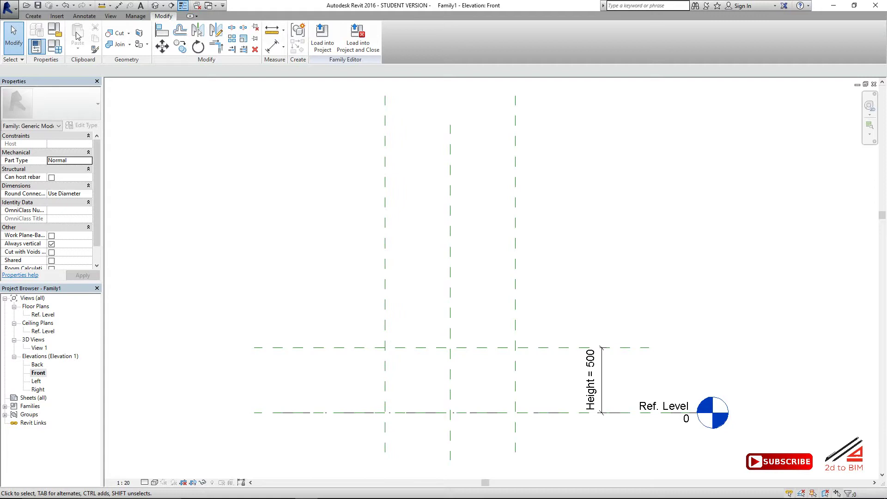
# In Ref. Level plan, start an extrusion and pick the four reference planes with Lock on.
pyautogui.doubleClick(42, 315)
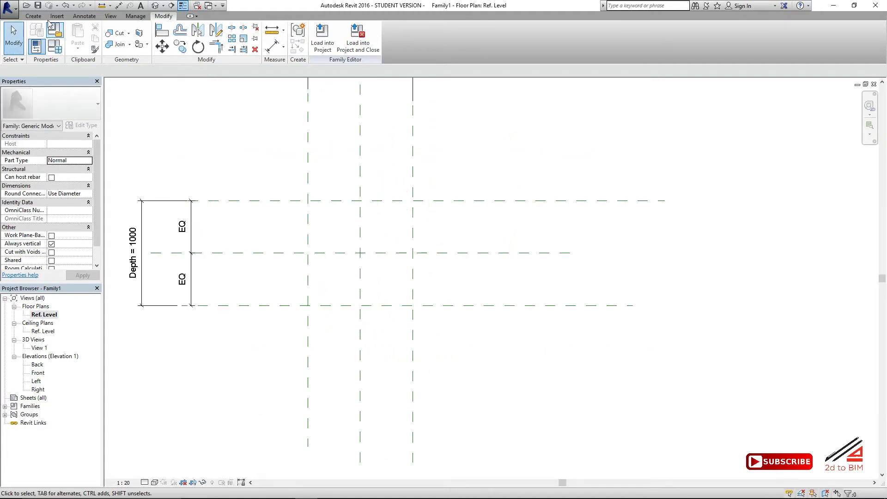
pyautogui.click(34, 16)
pyautogui.click(79, 35)
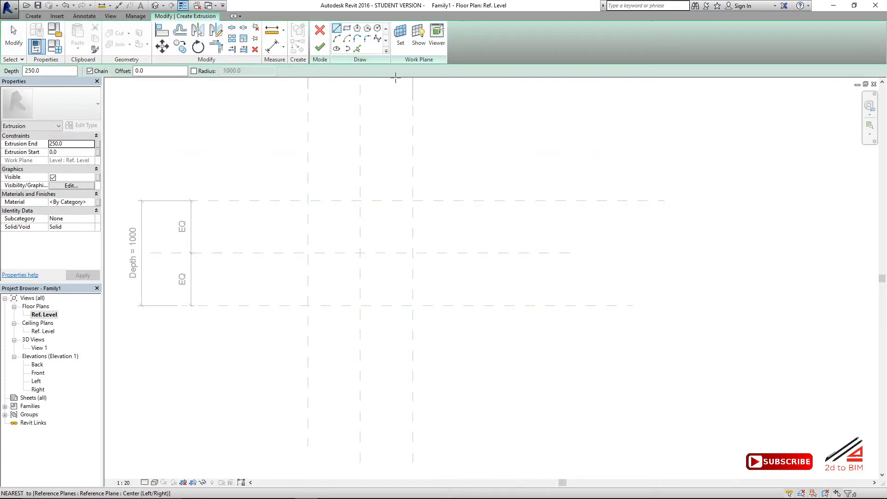
pyautogui.click(168, 70)
pyautogui.moveTo(304, 248); pyautogui.dragTo(273, 331, button='middle')
pyautogui.click(276, 356)
pyautogui.click(313, 285)
pyautogui.click(381, 320)
pyautogui.click(362, 388)
# Trim the four sketch lines into corners to close the square profile.
pyautogui.click(216, 47)
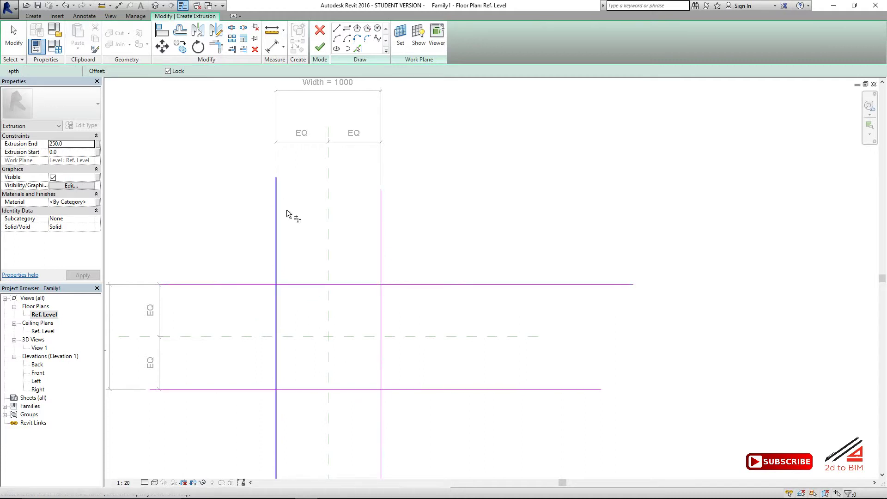
pyautogui.click(277, 294)
pyautogui.click(305, 285)
pyautogui.click(373, 285)
pyautogui.click(381, 300)
pyautogui.click(381, 316)
pyautogui.click(370, 390)
pyautogui.click(296, 389)
pyautogui.click(277, 379)
# Finish the extrusion sketch and recentre the plan on the new solid.
pyautogui.scroll(-2, 301, 368)
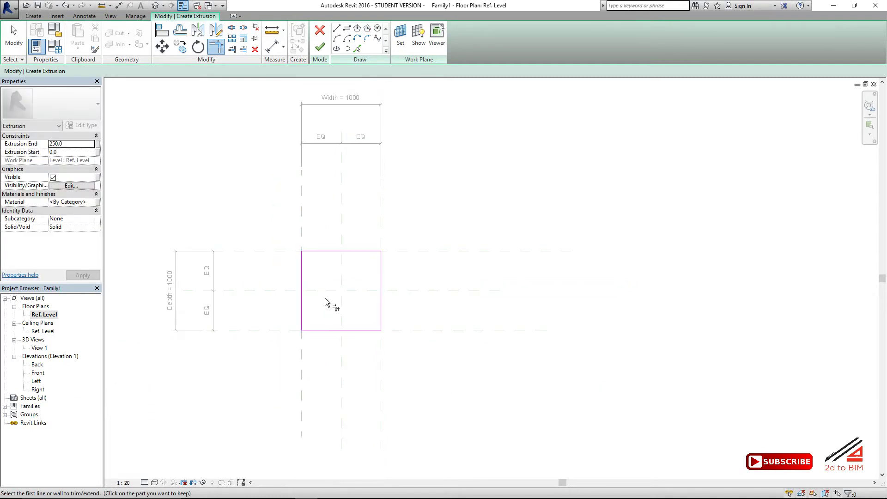
pyautogui.click(320, 47)
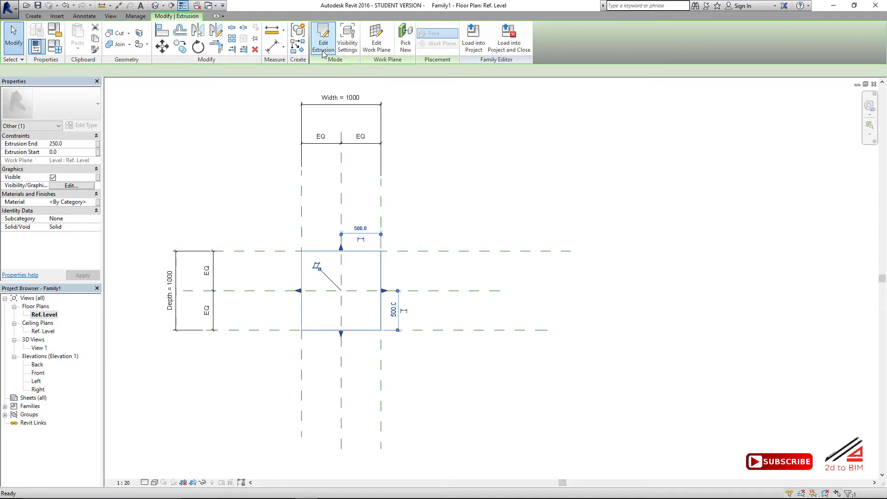
pyautogui.scroll(-1, 247, 366)
pyautogui.moveTo(247, 366); pyautogui.dragTo(269, 327, button='middle')
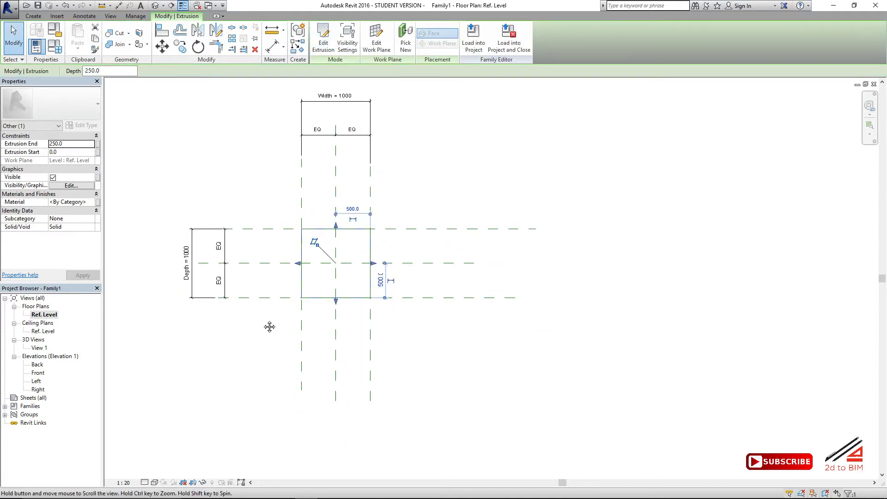
# In the Front elevation, stretch the extrusion's top up to the 500 Height plane.
pyautogui.doubleClick(38, 373)
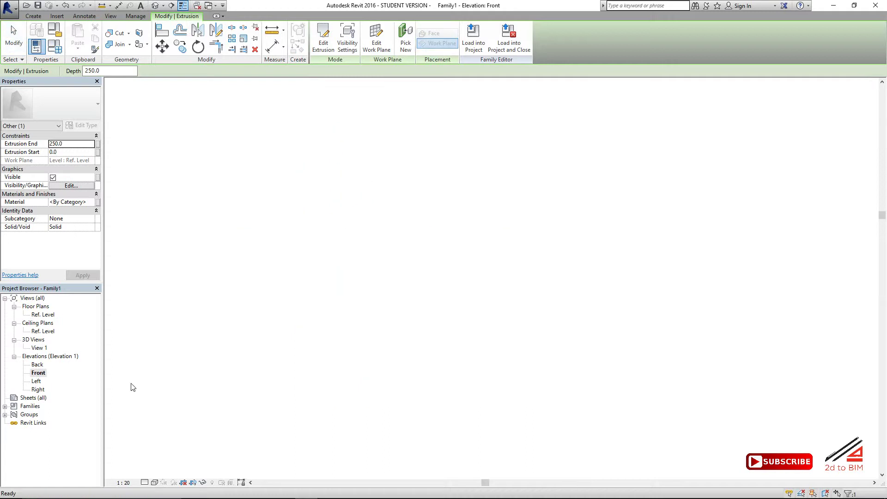
pyautogui.moveTo(347, 365); pyautogui.dragTo(279, 334, button='middle')
pyautogui.scroll(3, 352, 338)
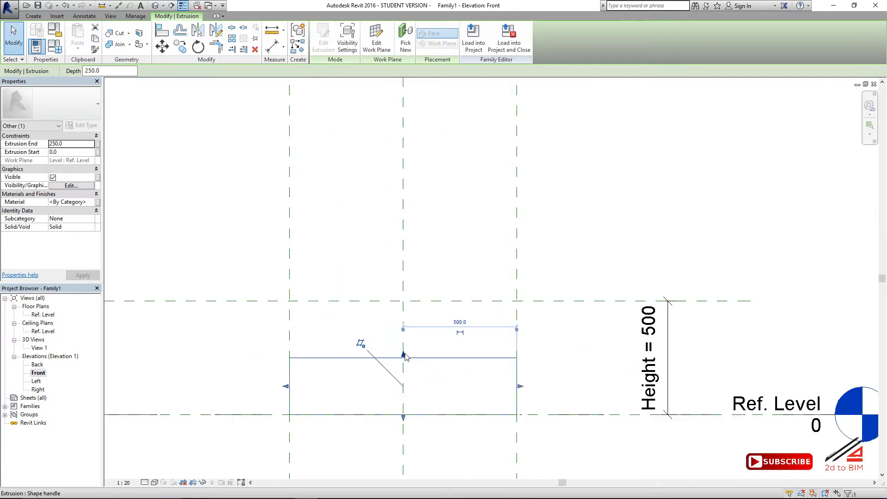
pyautogui.moveTo(405, 356); pyautogui.dragTo(406, 301)
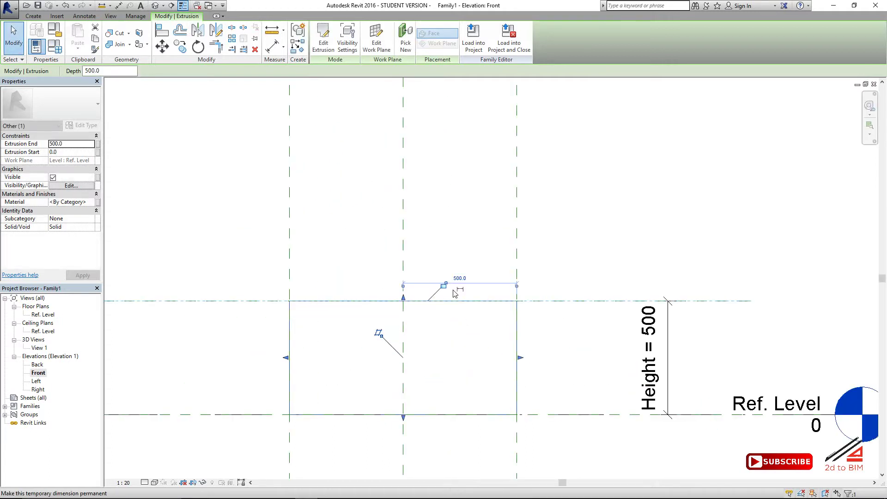
pyautogui.press('Escape')
pyautogui.scroll(-2, 347, 294)
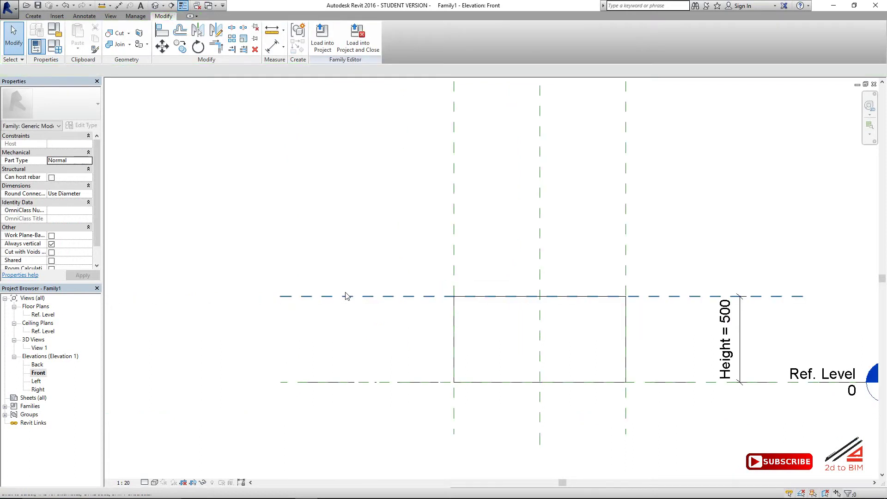
# Name the upper reference plane Top.
pyautogui.click(342, 296)
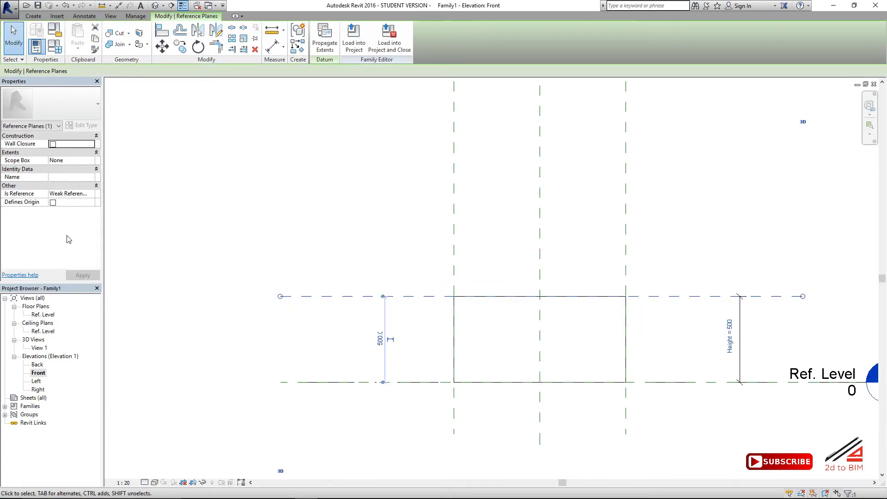
pyautogui.click(71, 180)
pyautogui.write('Top')
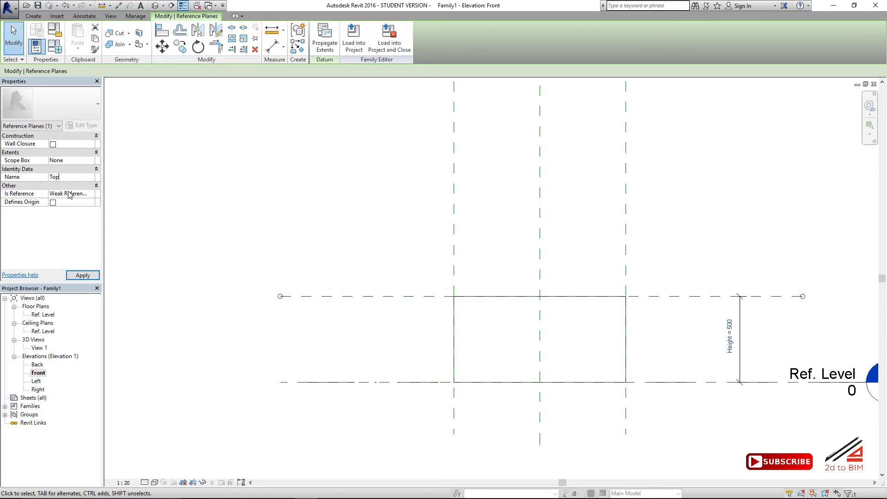
pyautogui.click(345, 238)
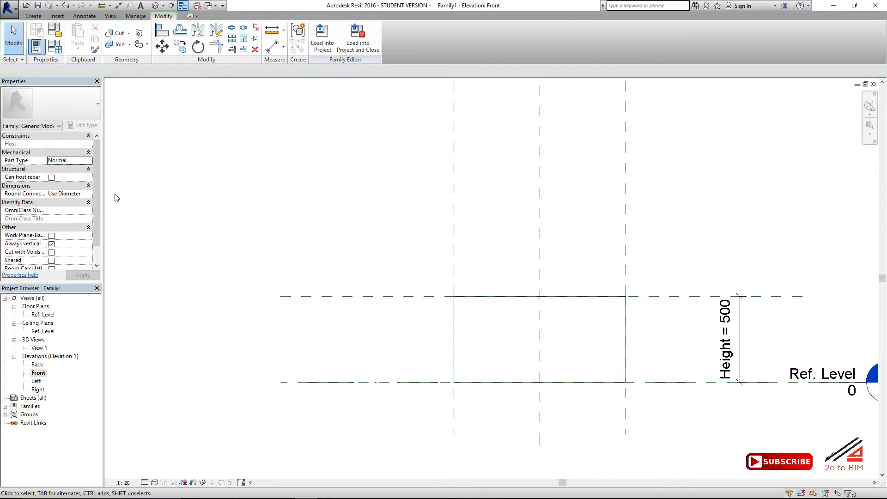
pyautogui.moveTo(321, 277); pyautogui.dragTo(291, 285, button='middle')
# Switch to the default 3D view and frame the solid box.
pyautogui.click(155, 5)
pyautogui.scroll(-1, 323, 300)
pyautogui.moveTo(376, 311); pyautogui.dragTo(456, 247, button='middle')
pyautogui.scroll(1, 511, 258)
pyautogui.scroll(-1, 511, 258)
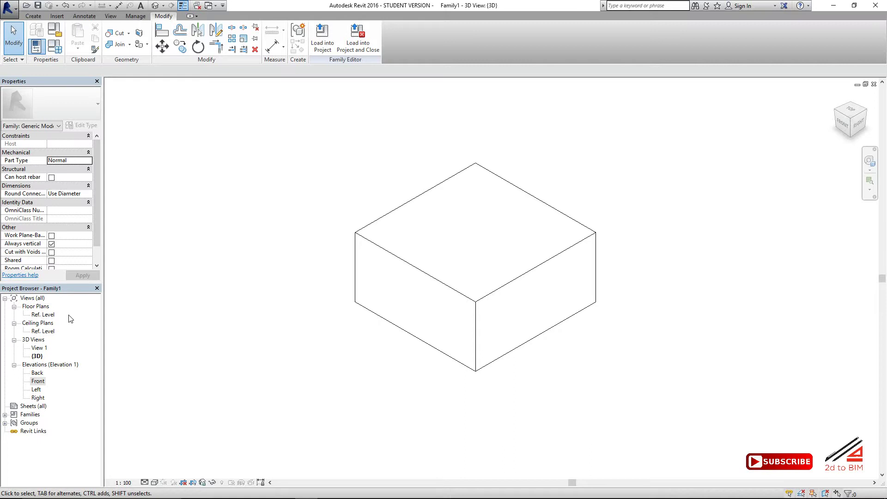
# On the Ref. Level plan, set a reference plane as the current work plane.
pyautogui.doubleClick(42, 314)
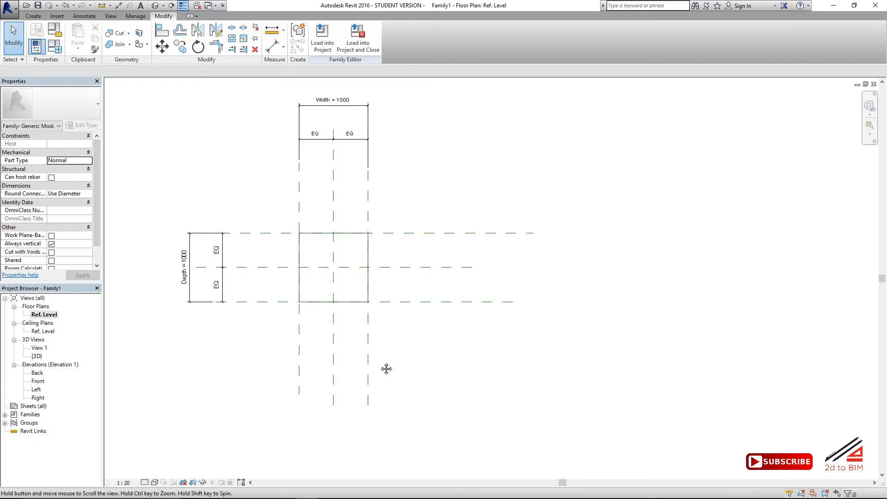
pyautogui.scroll(2, 416, 351)
pyautogui.click(43, 17)
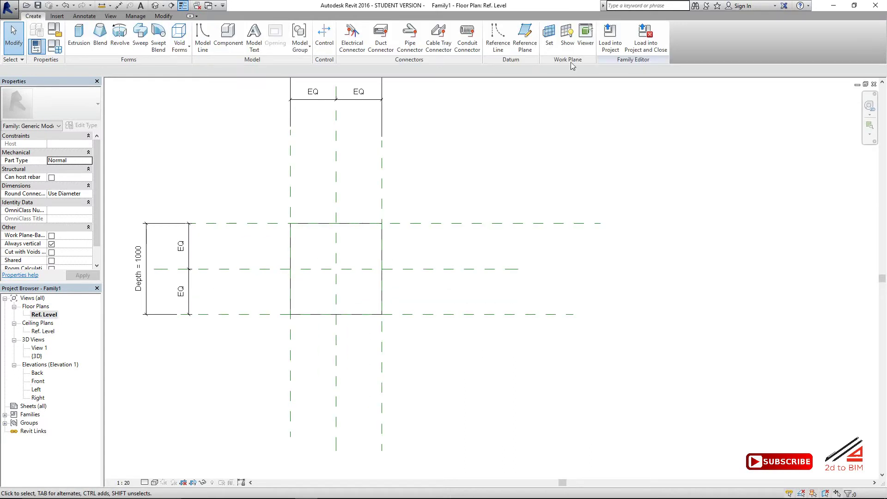
pyautogui.click(549, 37)
pyautogui.click(462, 253)
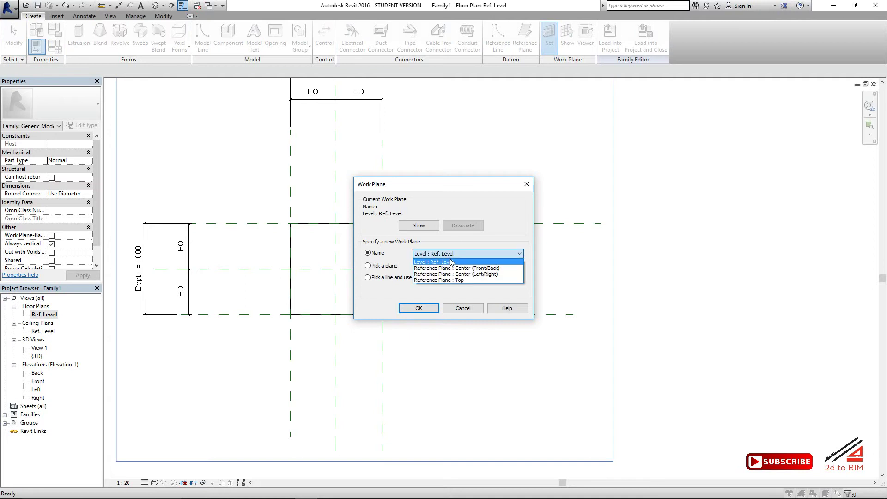
pyautogui.click(453, 282)
pyautogui.click(436, 308)
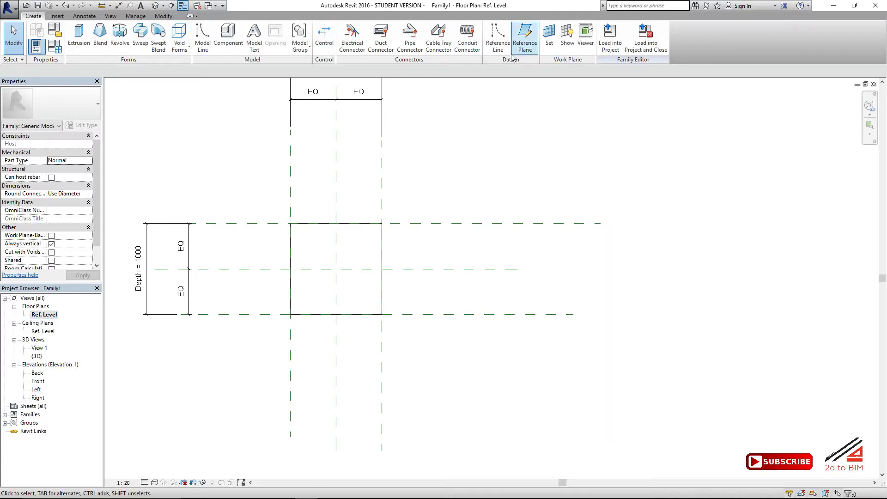
# Draw a reference-line circle of radius 250 centred on the middle intersection.
pyautogui.click(498, 37)
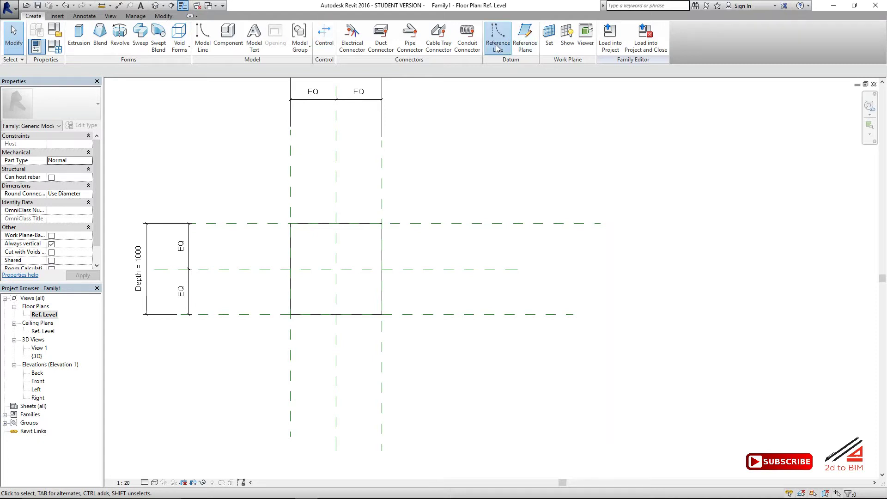
pyautogui.click(336, 269)
pyautogui.press('Escape')
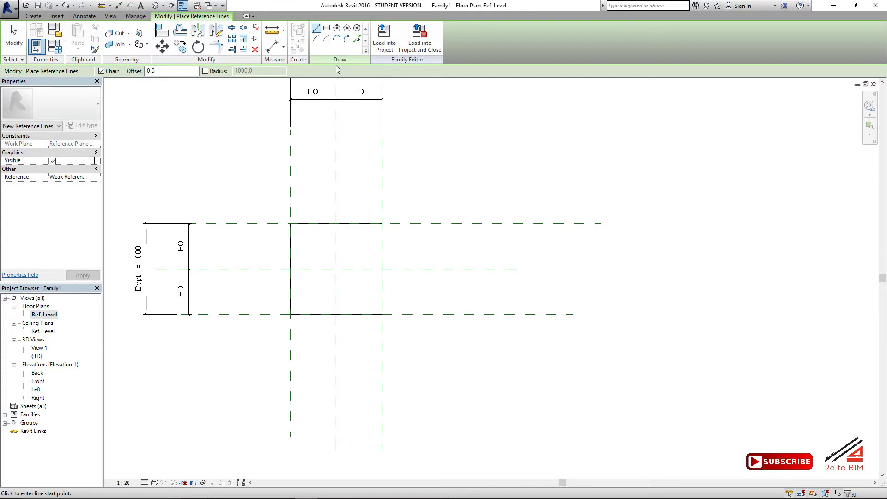
pyautogui.click(357, 28)
pyautogui.click(336, 269)
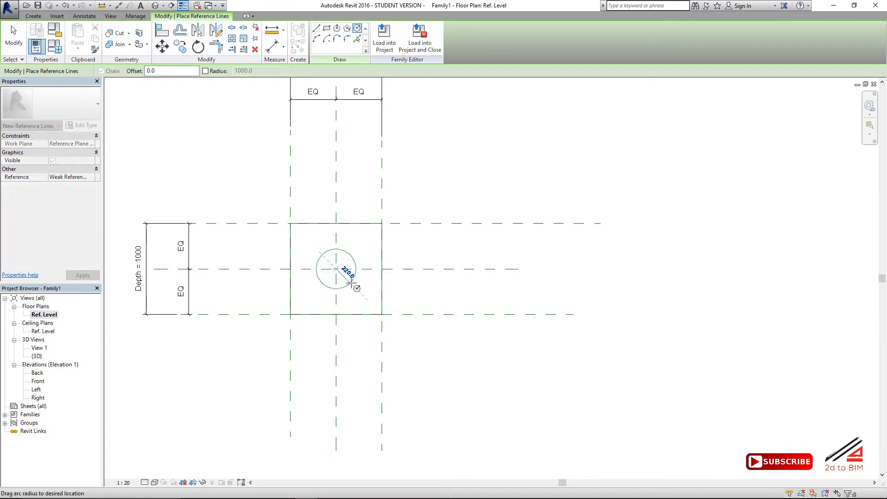
pyautogui.write('250')
pyautogui.press('Return')
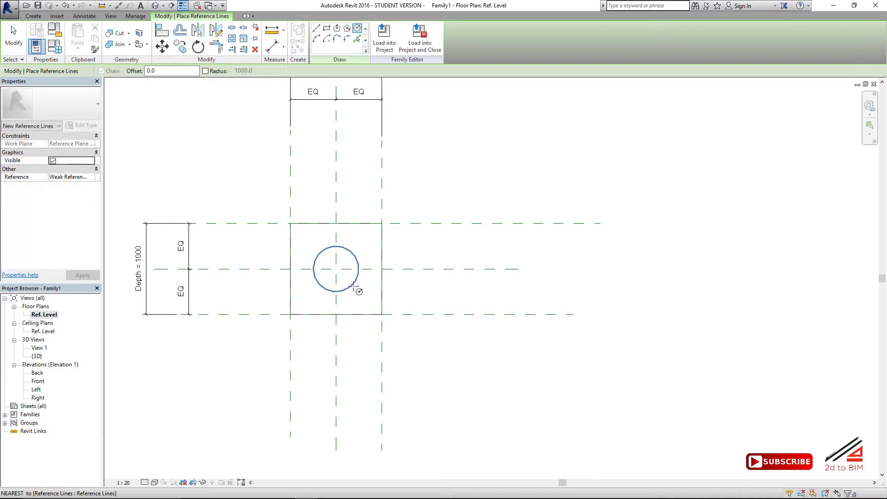
pyautogui.press('Escape')
pyautogui.press('Escape')
pyautogui.scroll(2, 352, 287)
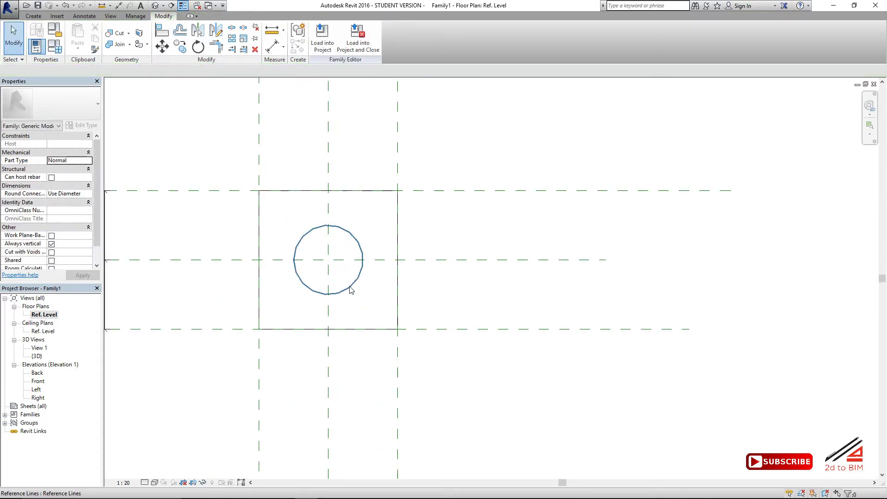
# Make the circle's 250 radius dimension permanent.
pyautogui.click(272, 46)
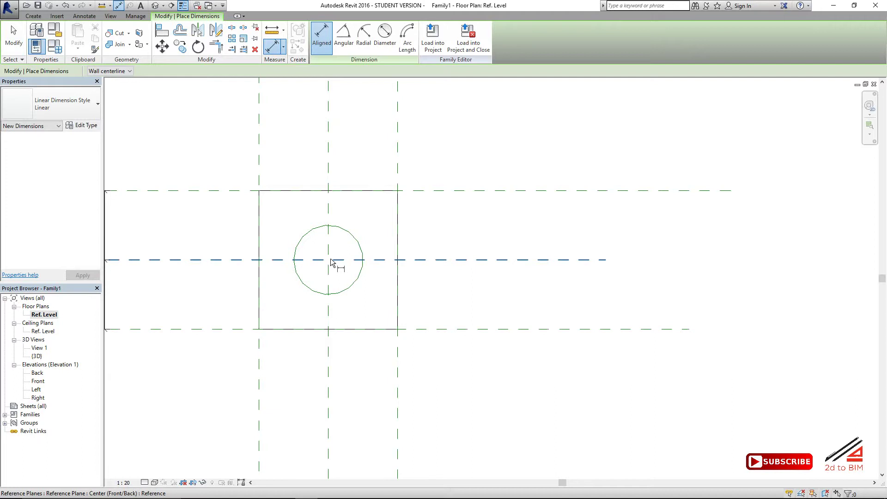
pyautogui.press('Escape')
pyautogui.press('Escape')
pyautogui.click(362, 260)
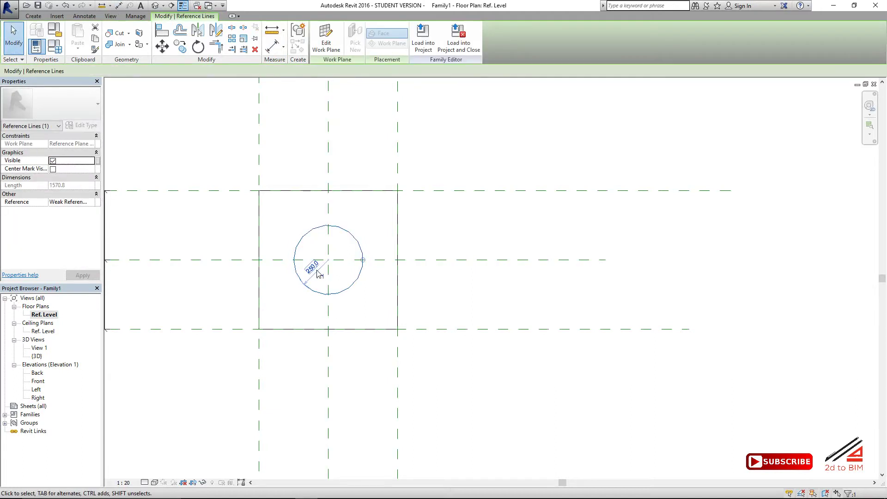
pyautogui.click(319, 275)
pyautogui.press('Escape')
pyautogui.scroll(1, 318, 276)
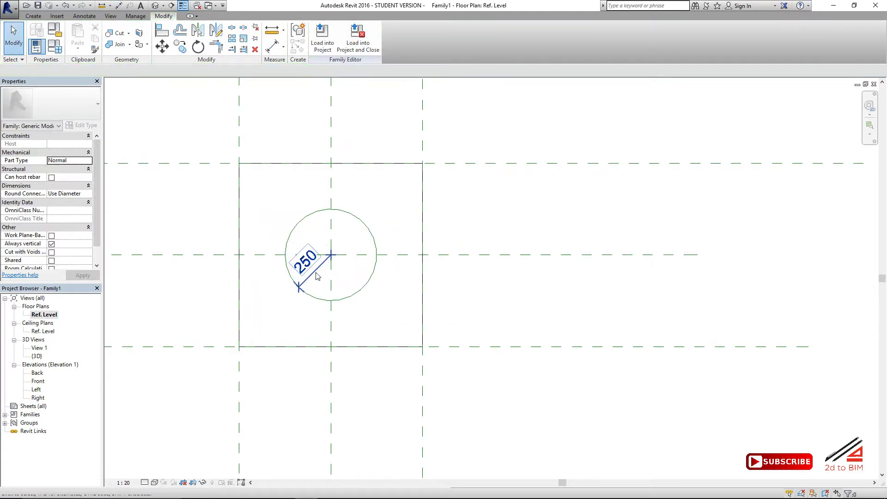
# Label the 250 radius dimension with a new parameter named Radius.
pyautogui.click(318, 276)
pyautogui.click(231, 72)
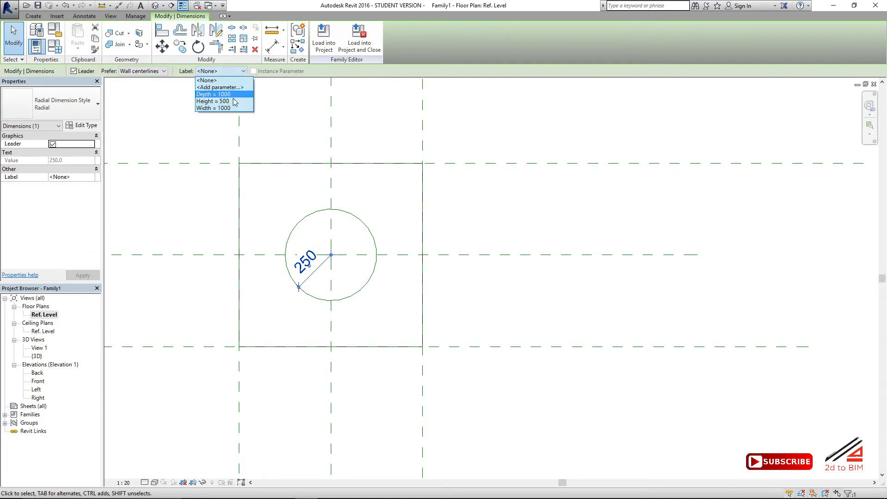
pyautogui.click(219, 87)
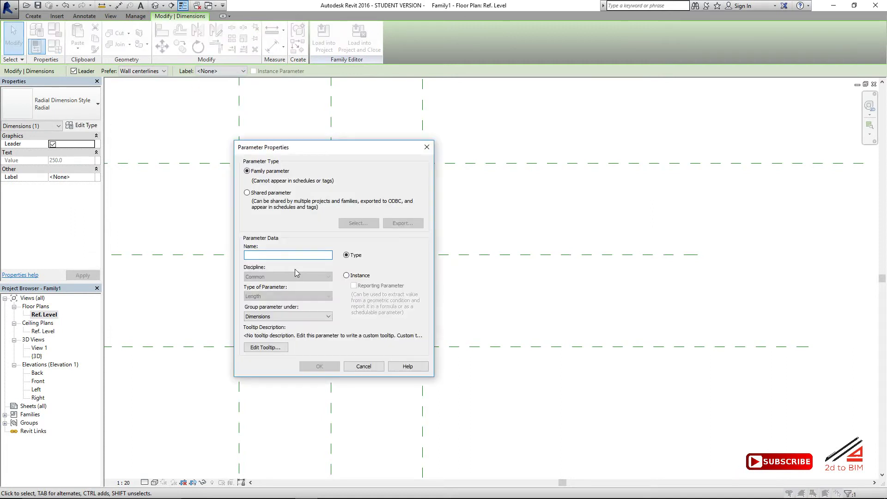
pyautogui.write('Radi')
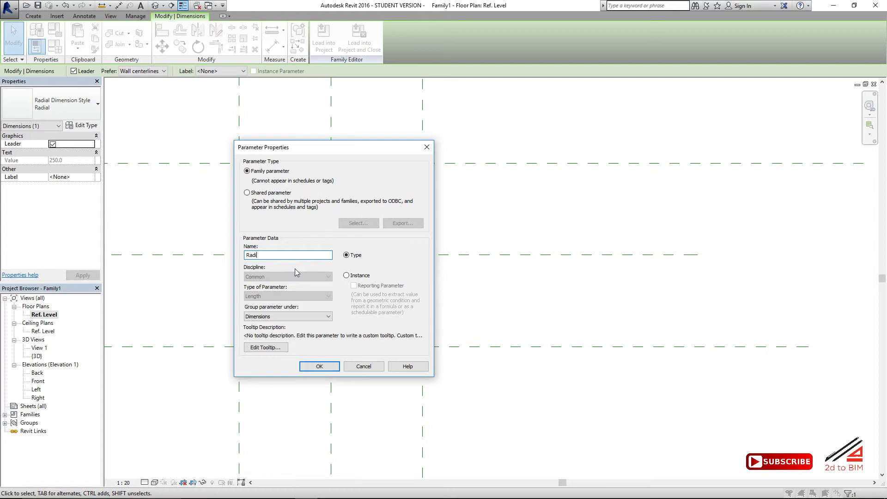
pyautogui.write('us')
pyautogui.click(320, 366)
pyautogui.scroll(-2, 388, 307)
pyautogui.click(389, 308)
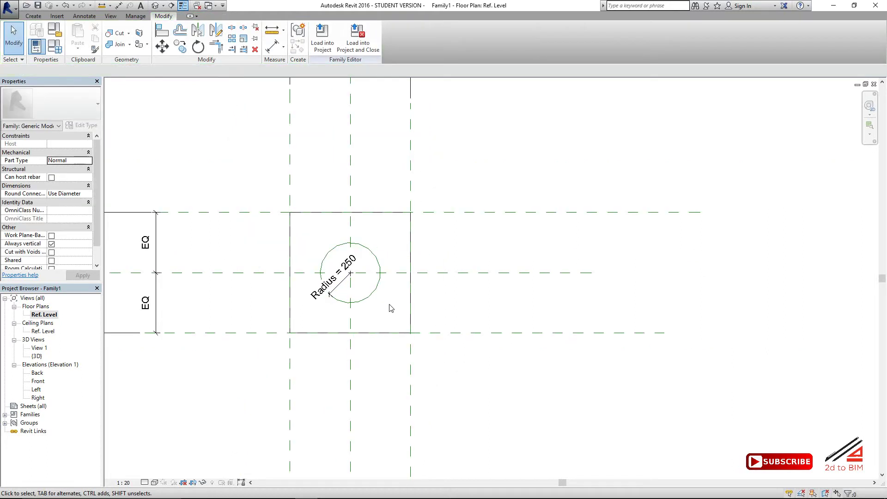
pyautogui.moveTo(389, 308); pyautogui.dragTo(419, 275, button='middle')
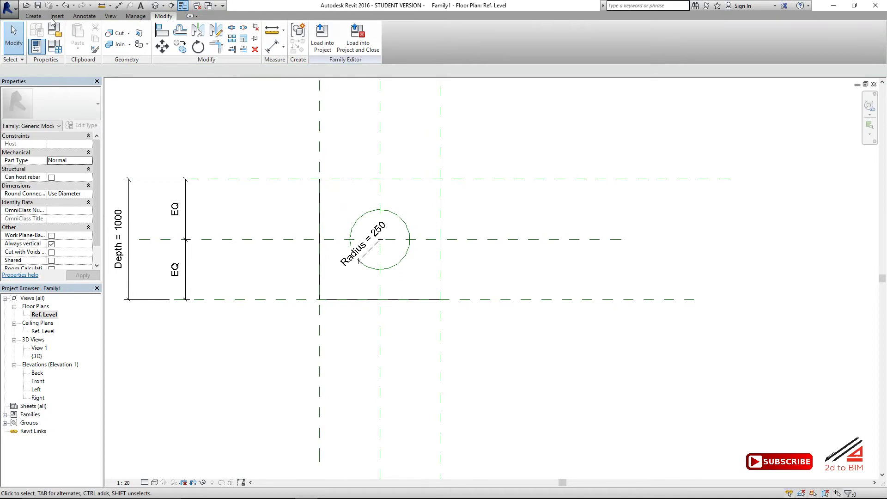
# Show the box in the default 3D view at 1 : 5 scale, centred.
pyautogui.click(155, 5)
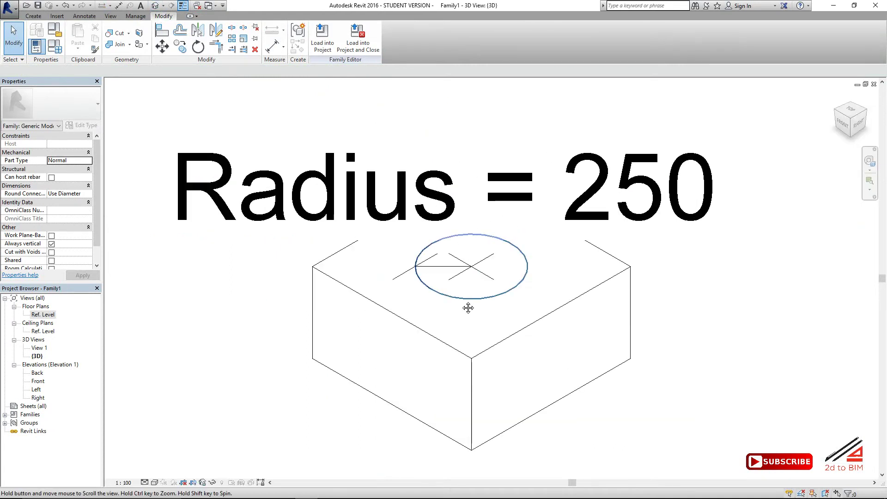
pyautogui.click(124, 482)
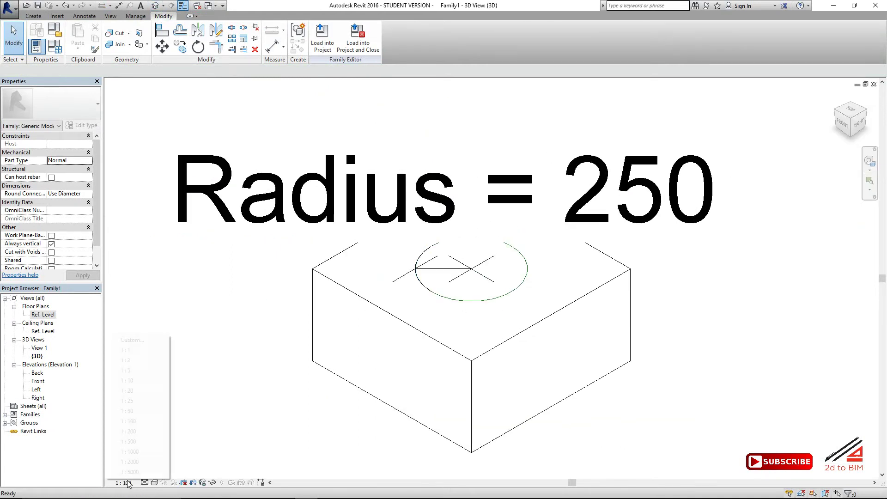
pyautogui.click(147, 374)
pyautogui.moveTo(489, 261); pyautogui.dragTo(433, 311, button='middle')
pyautogui.scroll(1, 426, 298)
pyautogui.scroll(1, 426, 299)
pyautogui.scroll(1, 439, 311)
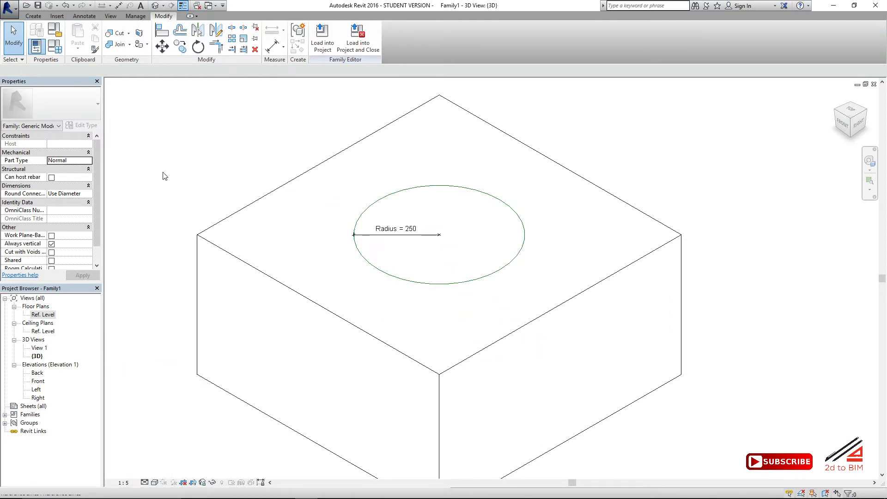
# Try a void extrusion from the picked reference circle, then discard the sketch.
pyautogui.click(38, 18)
pyautogui.click(187, 52)
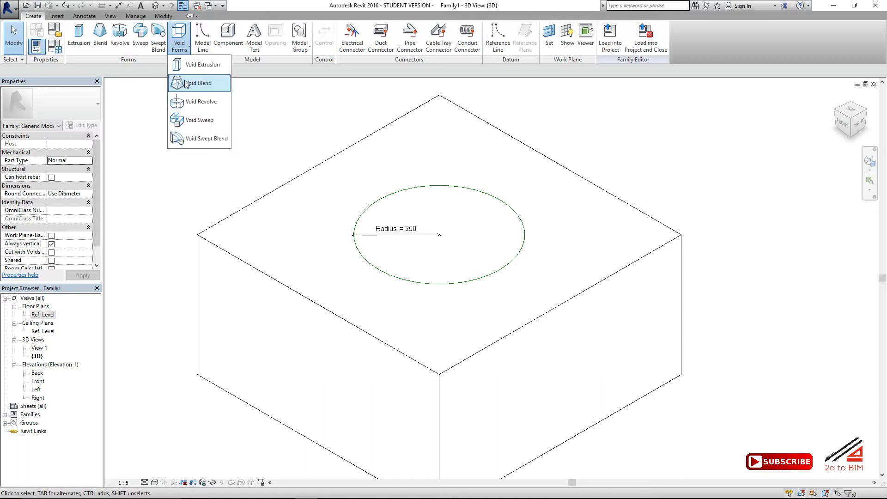
pyautogui.click(187, 65)
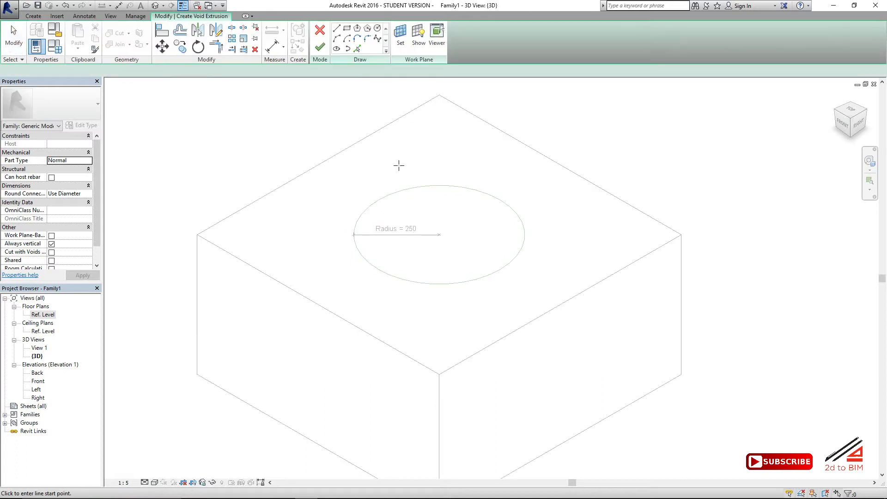
pyautogui.click(357, 49)
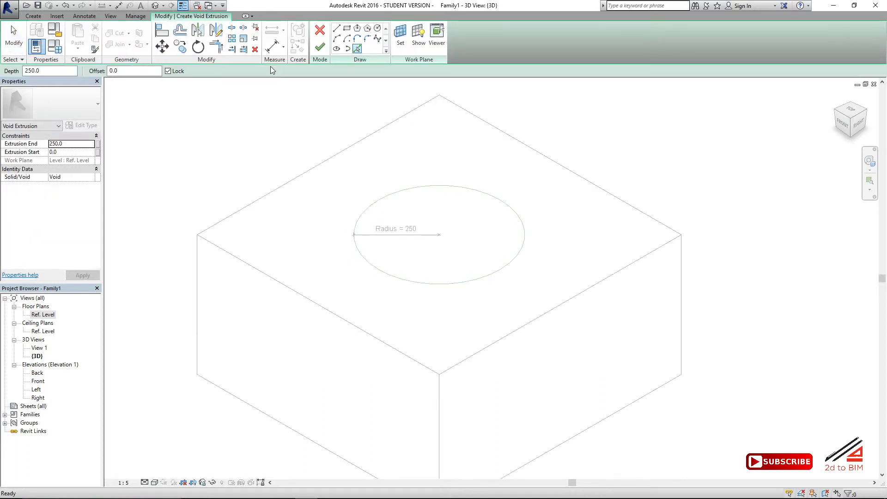
pyautogui.click(396, 282)
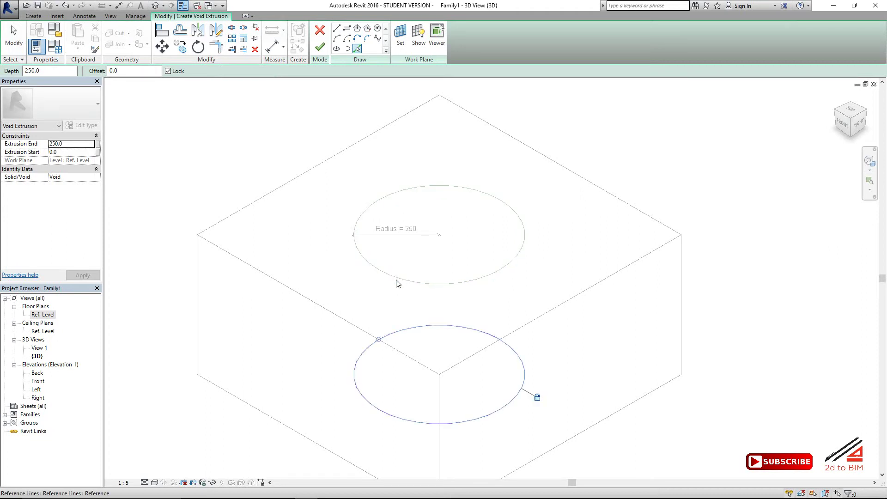
pyautogui.click(319, 30)
pyautogui.click(465, 260)
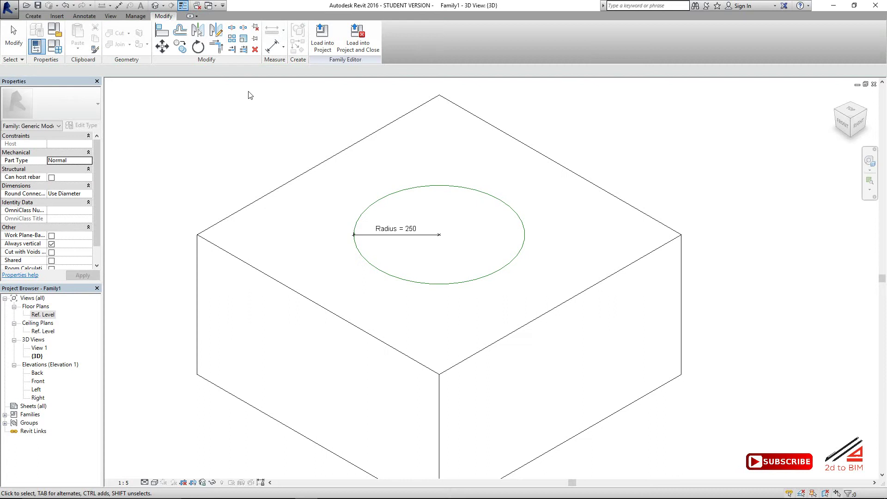
pyautogui.click(33, 16)
# Start a void extrusion with Reference Plane : Top as its work plane.
pyautogui.click(179, 40)
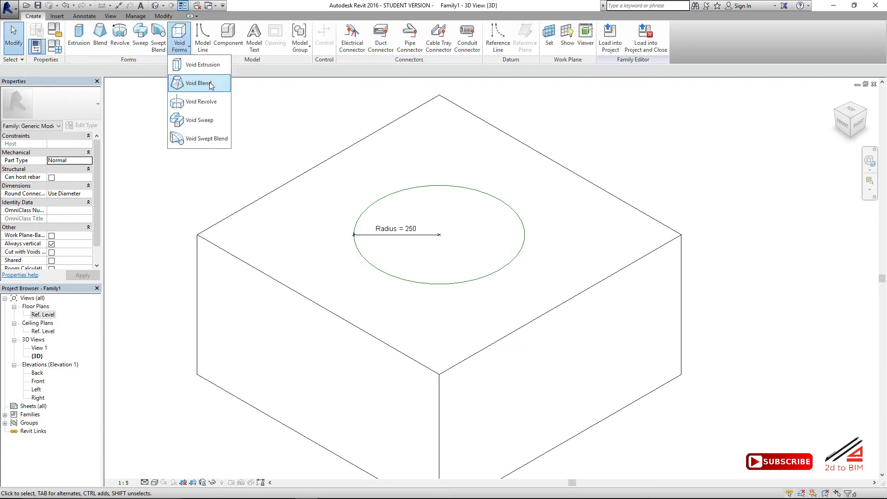
pyautogui.click(213, 65)
pyautogui.click(400, 37)
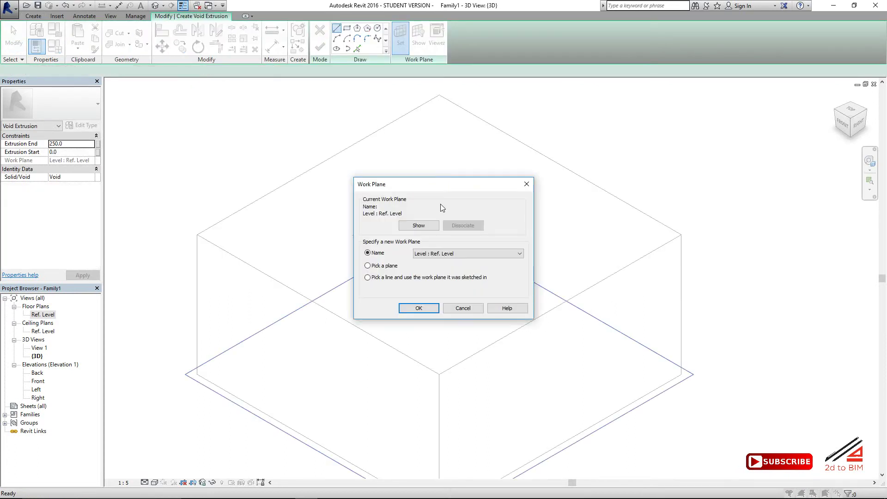
pyautogui.click(468, 253)
pyautogui.click(439, 282)
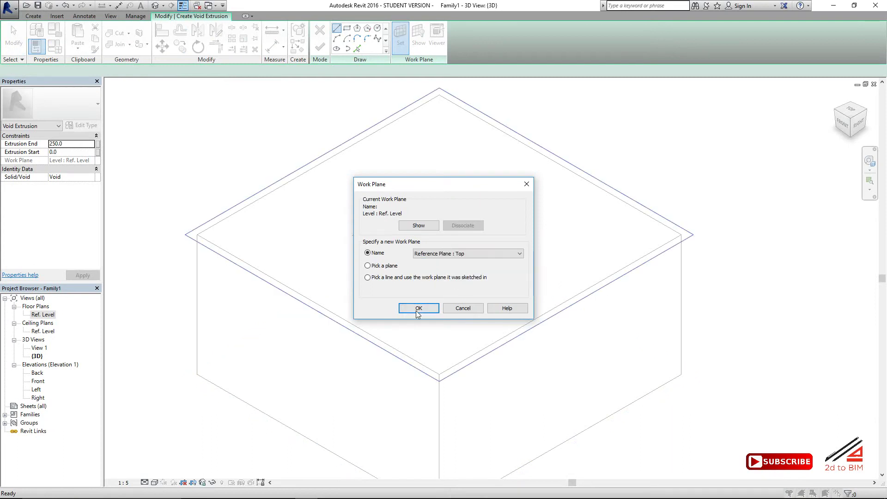
pyautogui.click(418, 308)
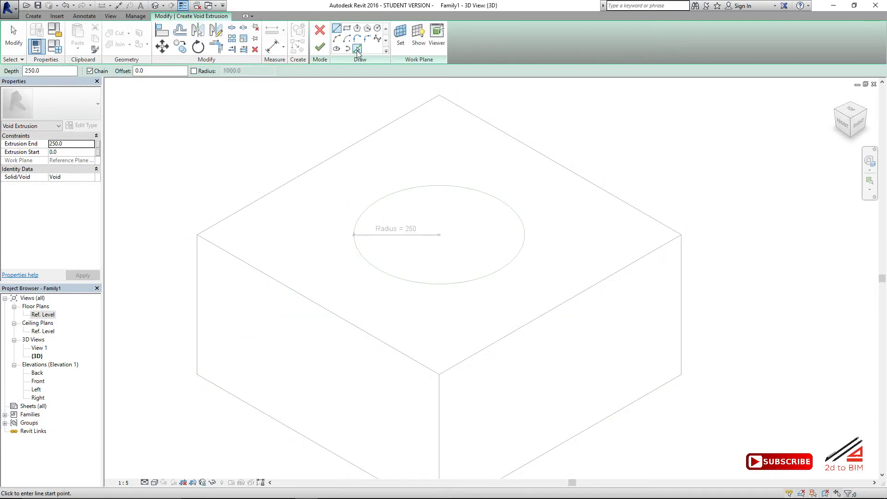
# Use the Radius 250 circle as outline, set Extrusion End 50, and finish.
pyautogui.click(357, 48)
pyautogui.click(392, 276)
pyautogui.moveTo(294, 266); pyautogui.dragTo(349, 223, button='middle')
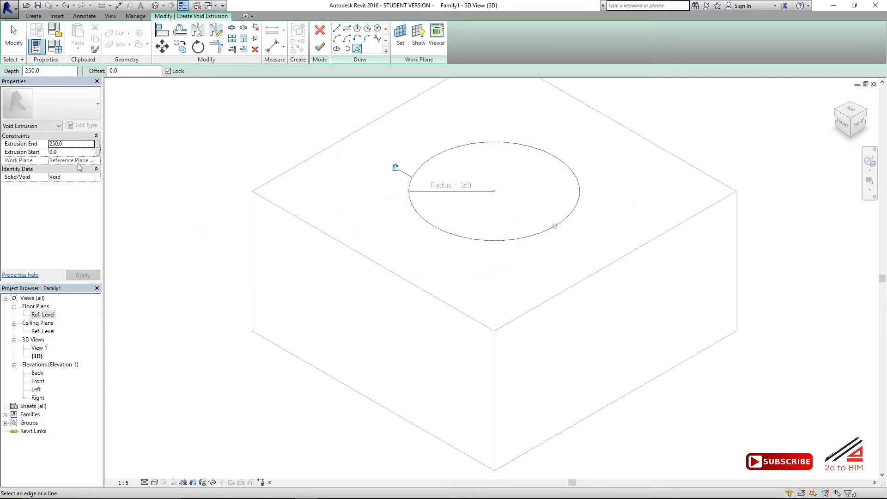
pyautogui.click(79, 145)
pyautogui.write('50')
pyautogui.click(319, 46)
# Reframe the view around the box, starting and cancelling the Cut tool.
pyautogui.click(238, 144)
pyautogui.scroll(-2, 237, 144)
pyautogui.moveTo(237, 145); pyautogui.dragTo(237, 213, button='middle')
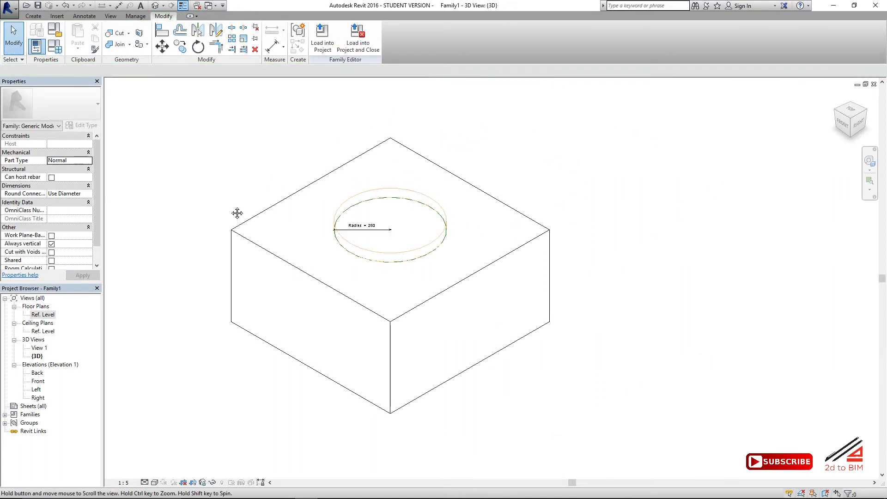
pyautogui.scroll(3, 237, 213)
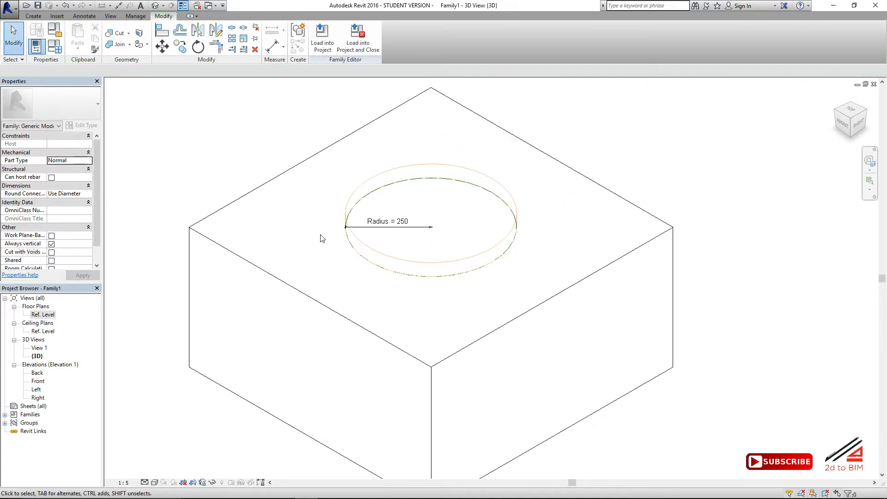
pyautogui.click(117, 33)
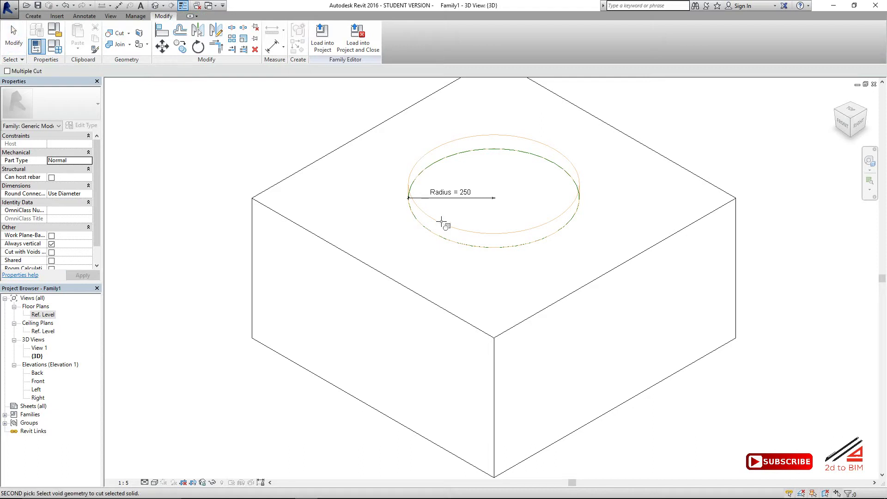
pyautogui.press('Escape')
pyautogui.scroll(-3, 347, 235)
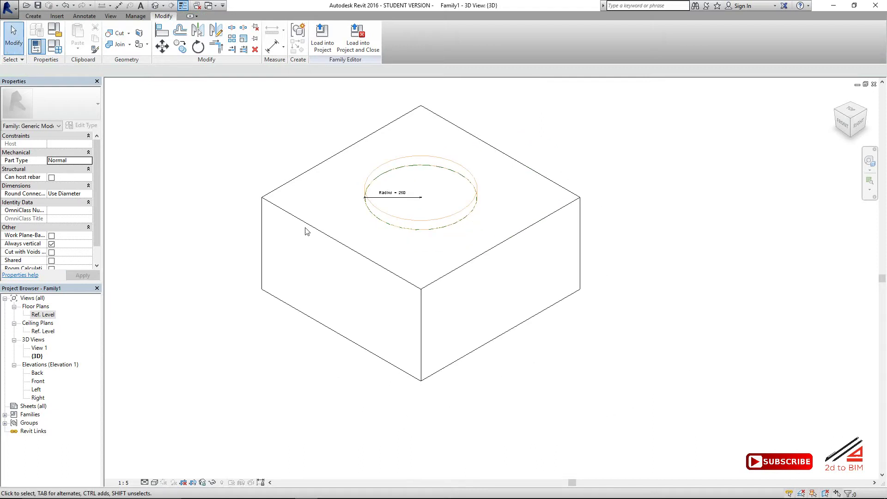
pyautogui.moveTo(282, 182); pyautogui.dragTo(265, 193, button='middle')
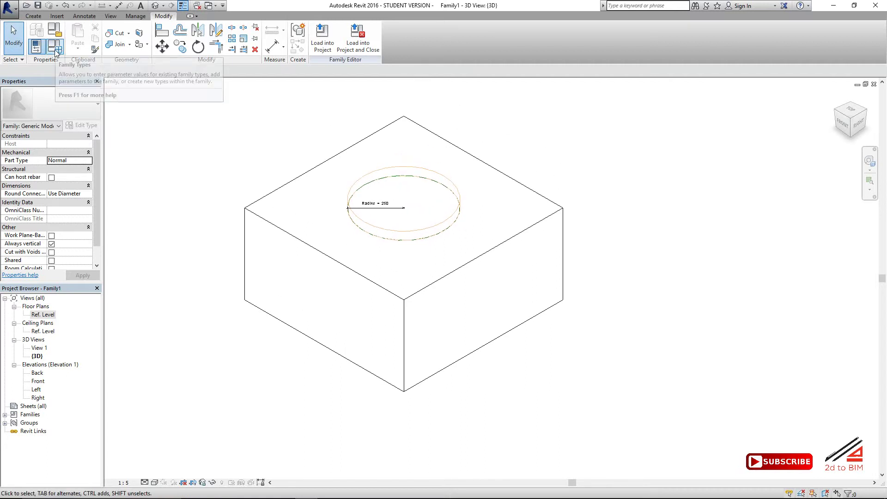
# In Family Types, add a length parameter named VoidHeightOn.
pyautogui.click(55, 49)
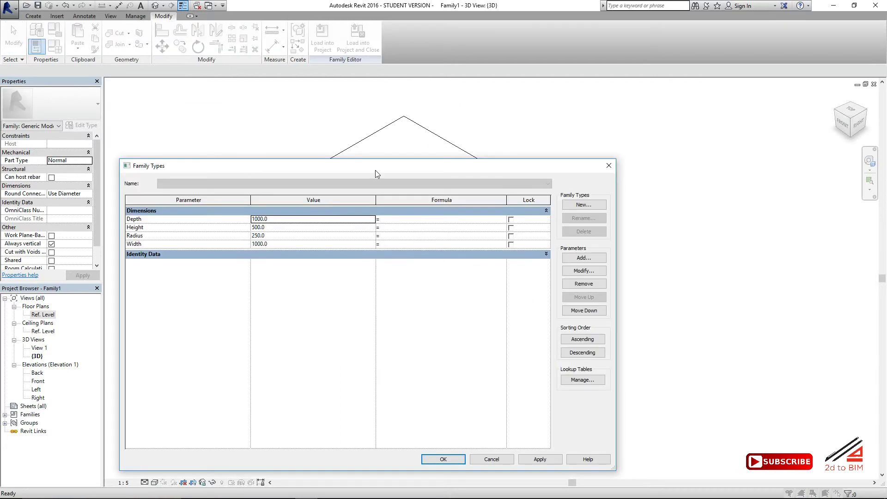
pyautogui.moveTo(375, 171); pyautogui.dragTo(427, 133)
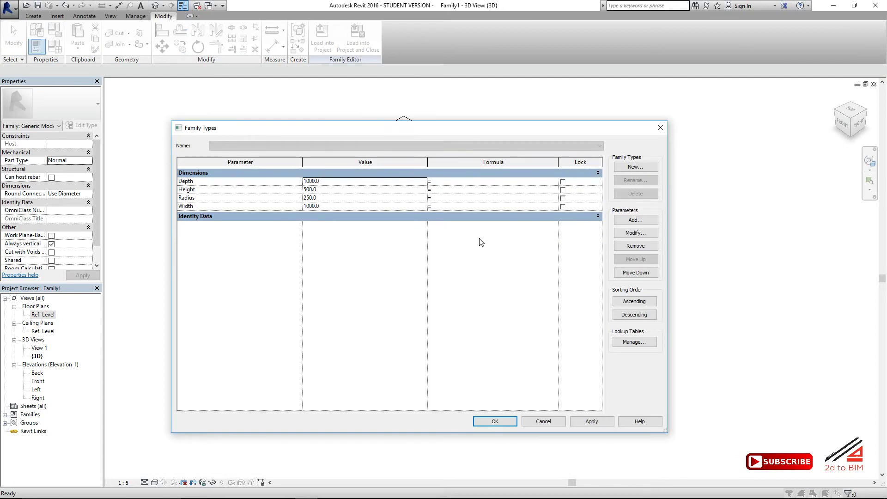
pyautogui.click(636, 221)
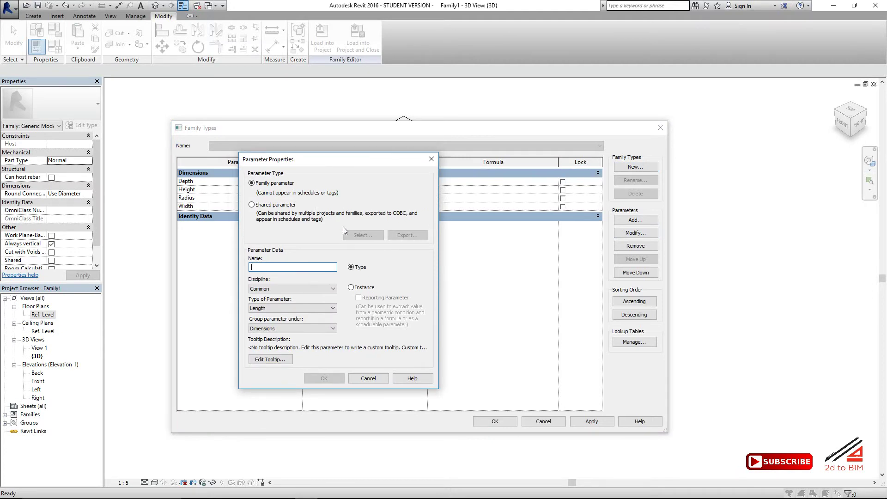
pyautogui.write('VoidHeightOn')
pyautogui.click(324, 379)
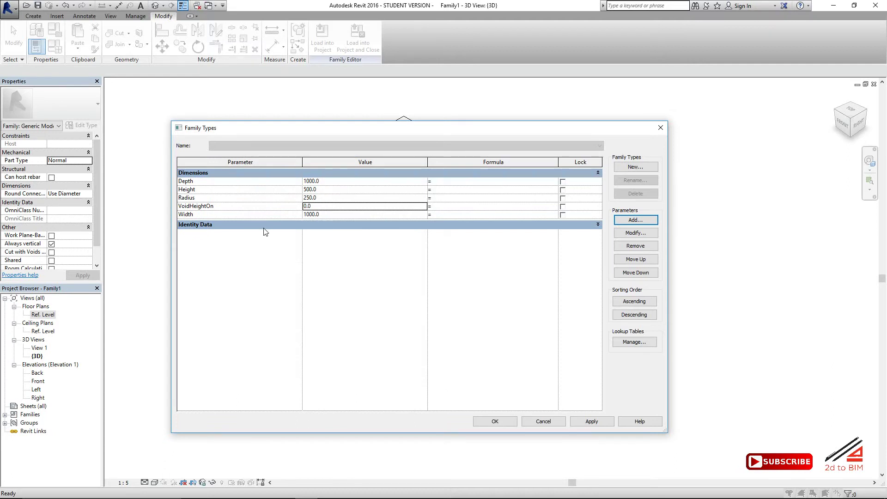
# Add a second length parameter named VoidHeightOff, correcting the misspelled name.
pyautogui.click(635, 221)
pyautogui.write('VoidJeightOff')
pyautogui.click(260, 267)
pyautogui.write('H')
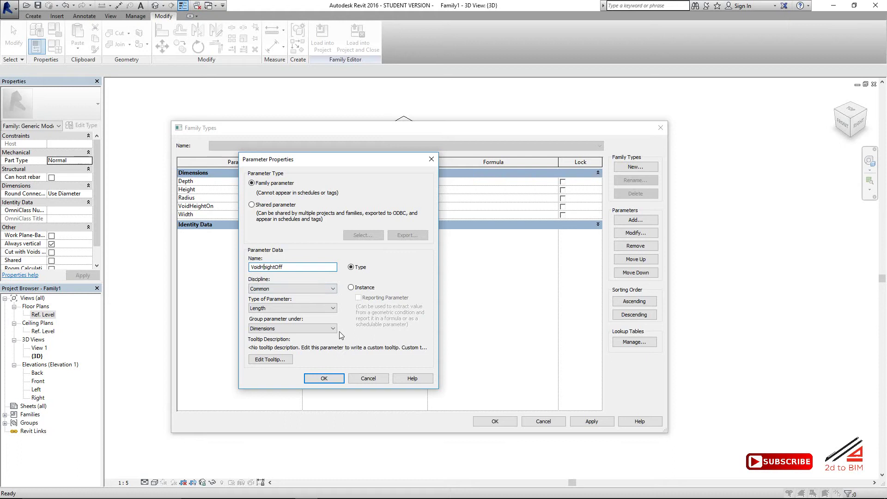
pyautogui.click(331, 381)
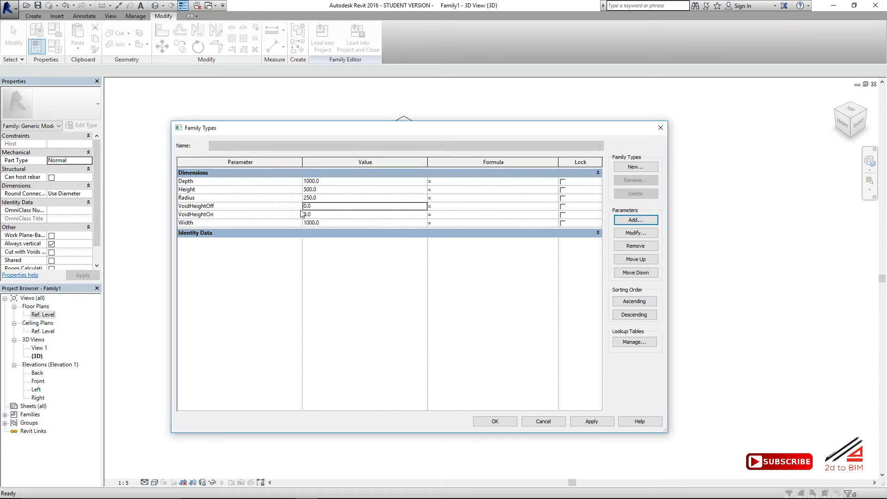
# Set the VoidHeightOff value to 50.
pyautogui.click(366, 208)
pyautogui.write('50')
pyautogui.press('Return')
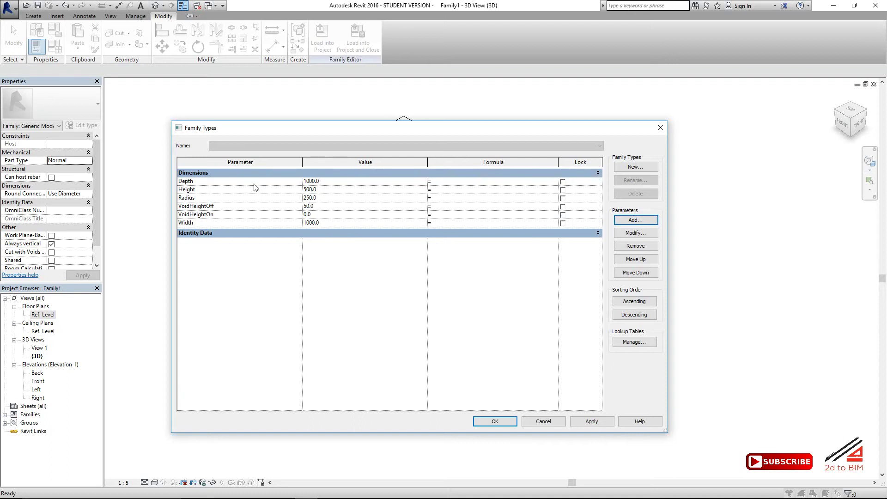
pyautogui.click(256, 188)
# Give VoidHeightOn the formula -(Height), making it -500.0.
pyautogui.click(443, 215)
pyautogui.write('-(Height)')
pyautogui.press('Tab')
pyautogui.click(656, 220)
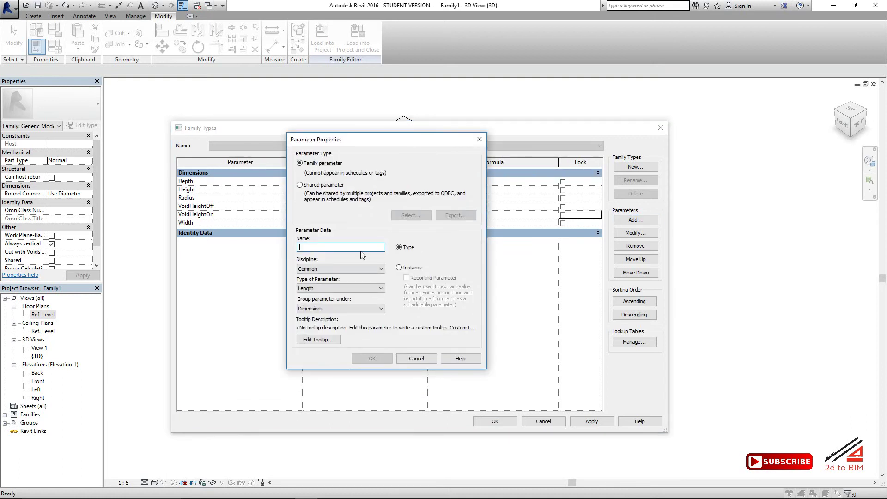
# Create the Yes/No instance parameter Void under Visibility, then begin one named VoidHeight.
pyautogui.write('Void')
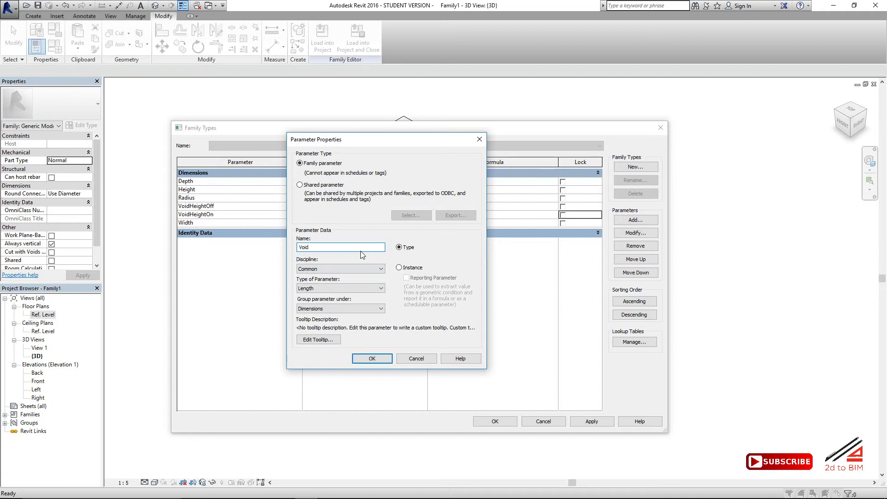
pyautogui.click(398, 267)
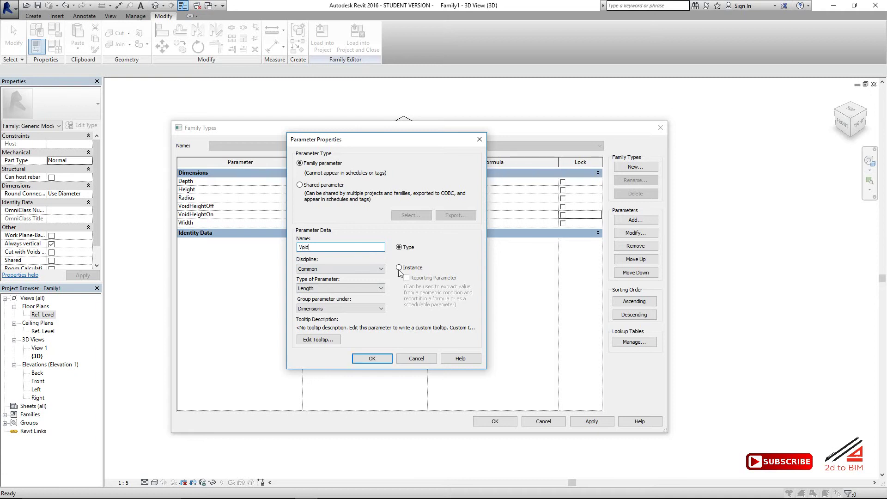
pyautogui.click(355, 285)
pyautogui.click(323, 371)
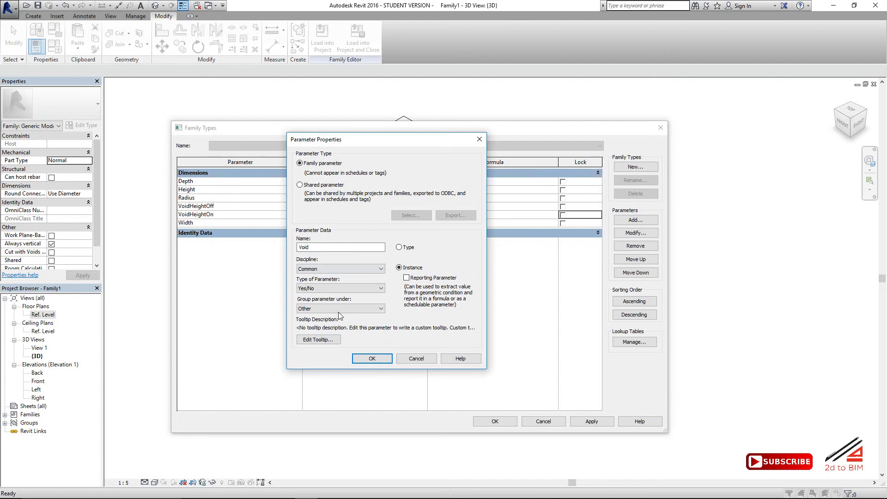
pyautogui.click(338, 311)
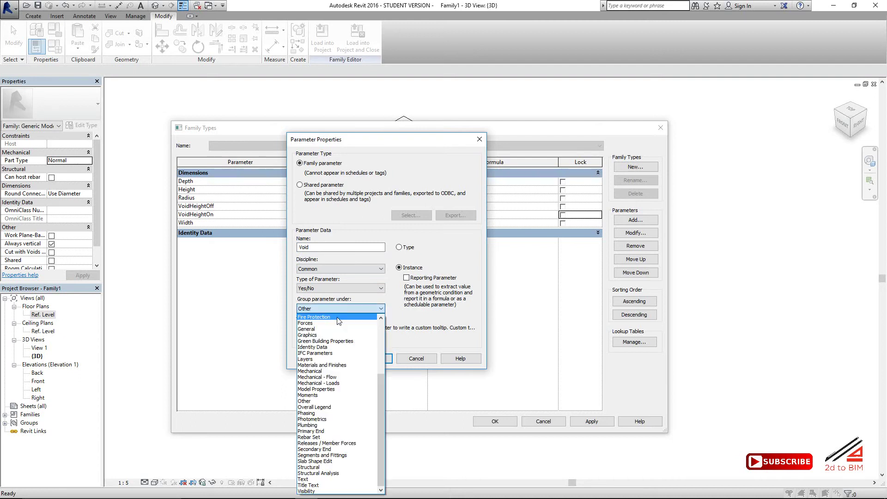
pyautogui.click(307, 490)
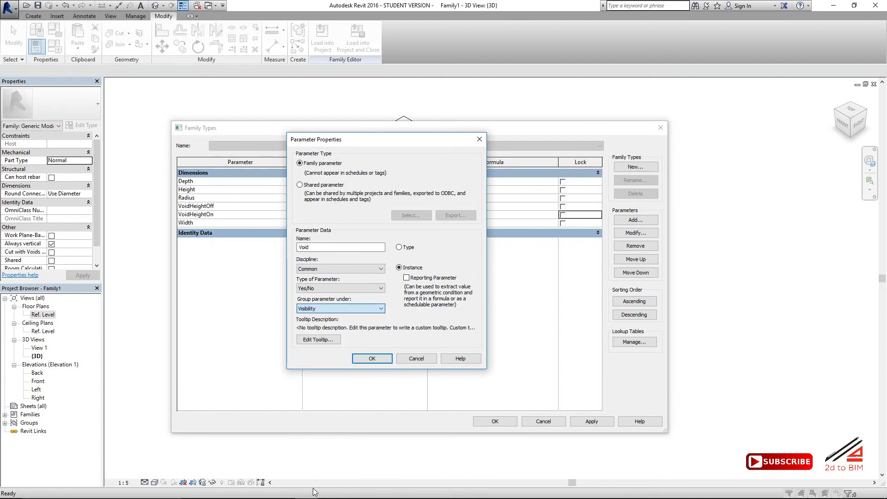
pyautogui.click(370, 359)
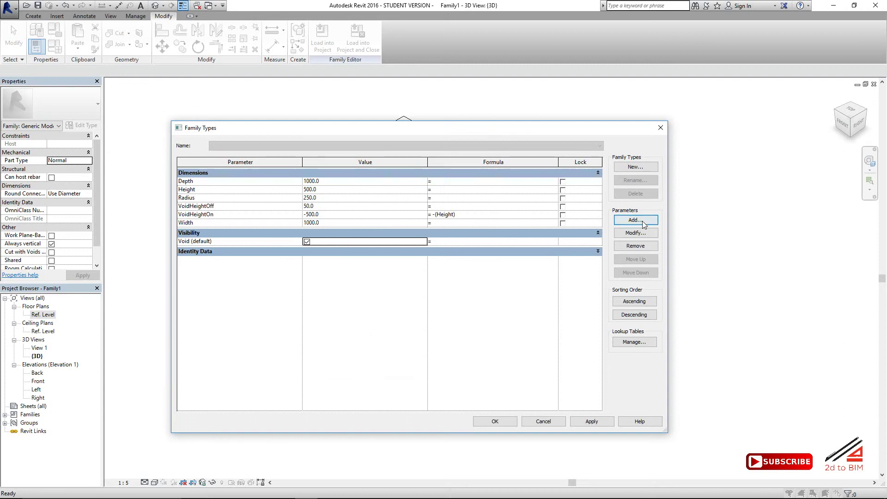
pyautogui.click(635, 220)
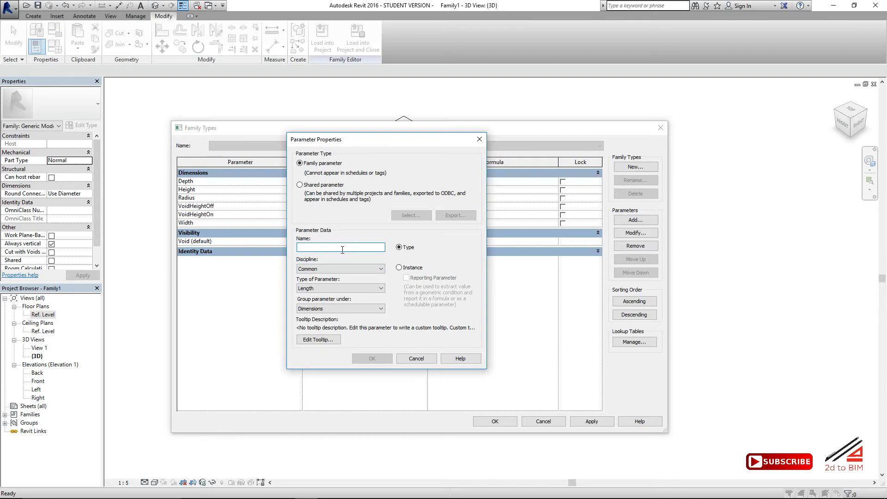
pyautogui.write('Voi')
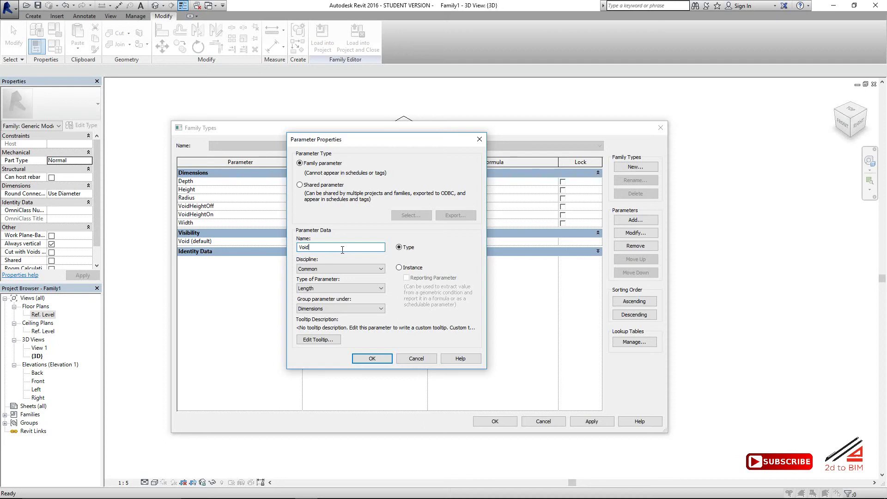
pyautogui.write('dHeight')
# Make VoidHeight an instance length parameter and add it.
pyautogui.click(399, 268)
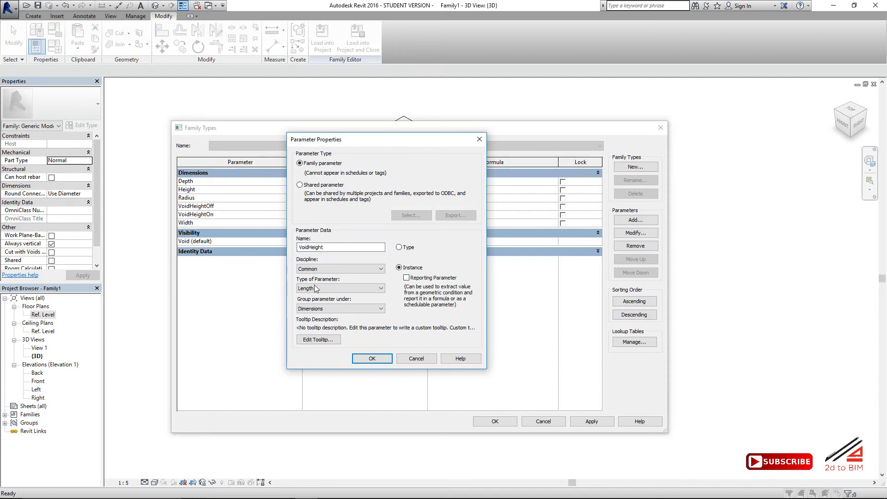
pyautogui.click(372, 359)
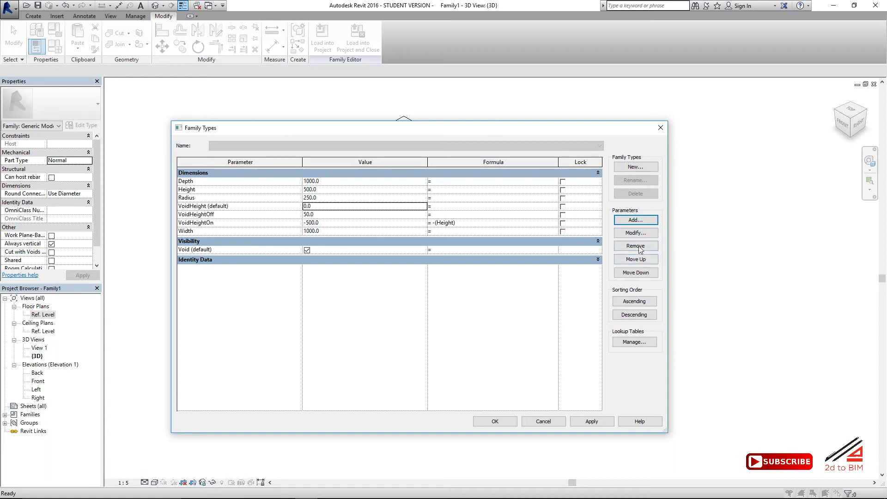
# Move the VoidHeight row down below VoidHeightOn in the Dimensions list.
pyautogui.click(636, 273)
pyautogui.click(635, 273)
pyautogui.click(635, 272)
pyautogui.click(462, 233)
pyautogui.click(468, 240)
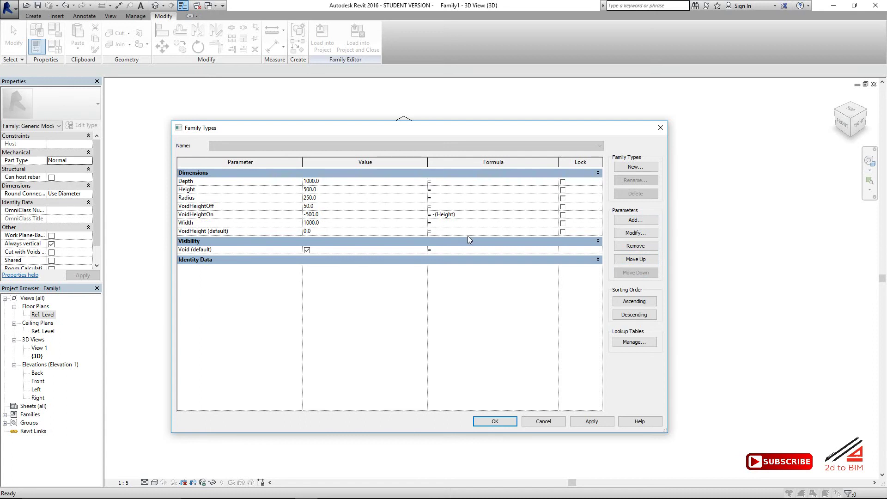
pyautogui.click(239, 213)
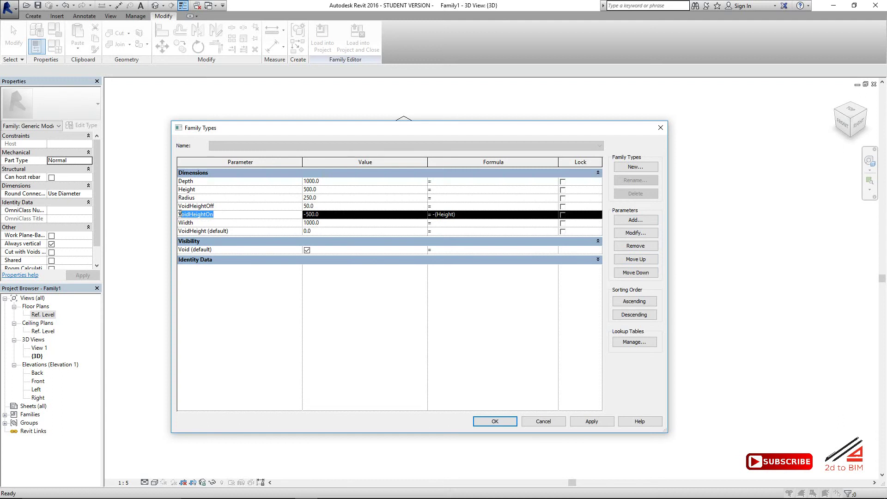
pyautogui.press('Up')
pyautogui.press('Up')
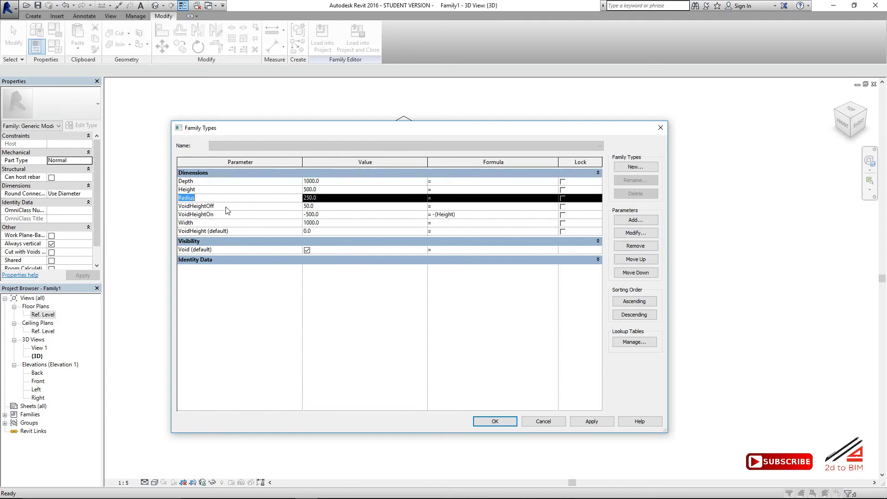
pyautogui.press('Down')
pyautogui.press('Down')
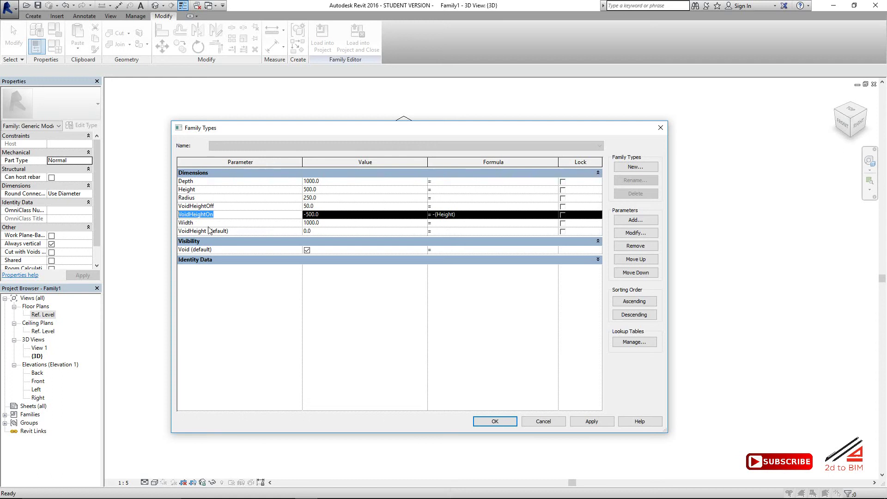
# Give VoidHeight the formula if(Void, VoidHeightOn, VoidHeightOff) and reopen Family Types to check.
pyautogui.click(442, 232)
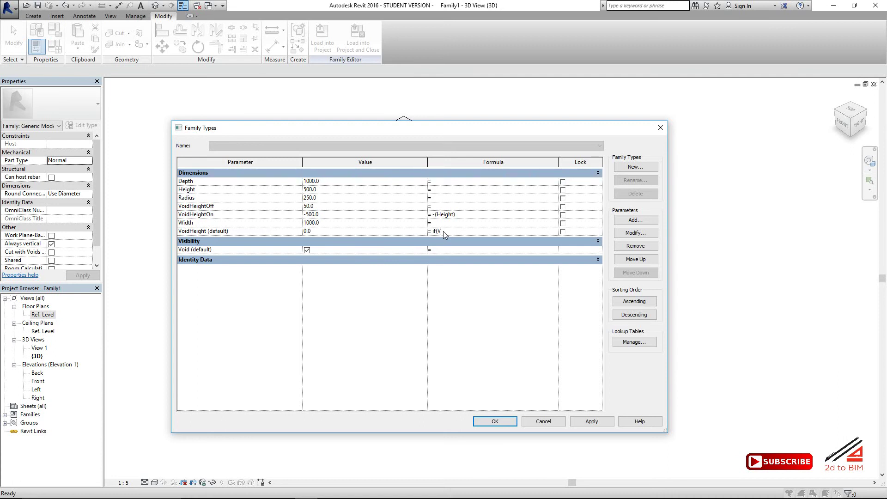
pyautogui.write('if(Void, VoidHeightOn,VoidHeightOff)')
pyautogui.press('Return')
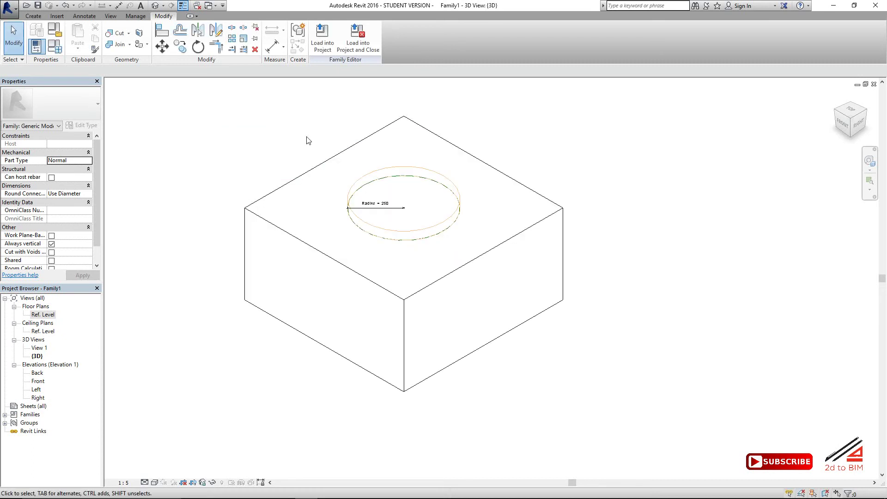
pyautogui.click(54, 46)
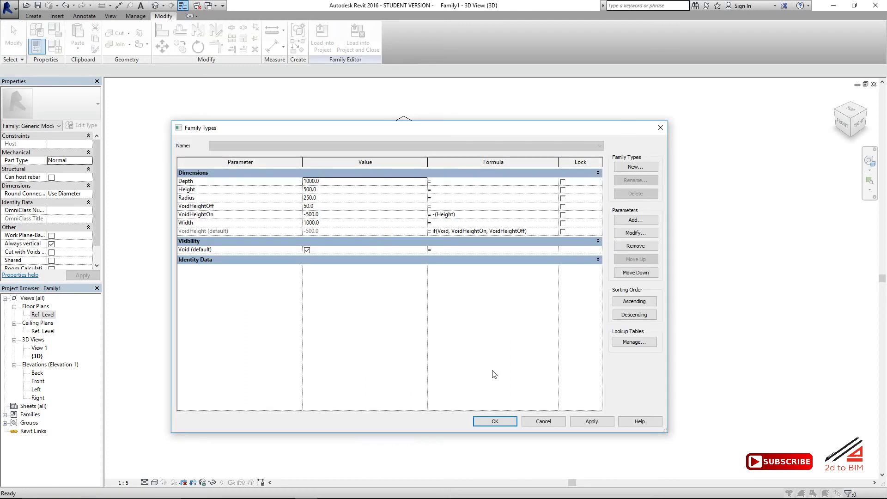
# Associate the cylindrical void's Extrusion End with the VoidHeight family parameter.
pyautogui.click(495, 421)
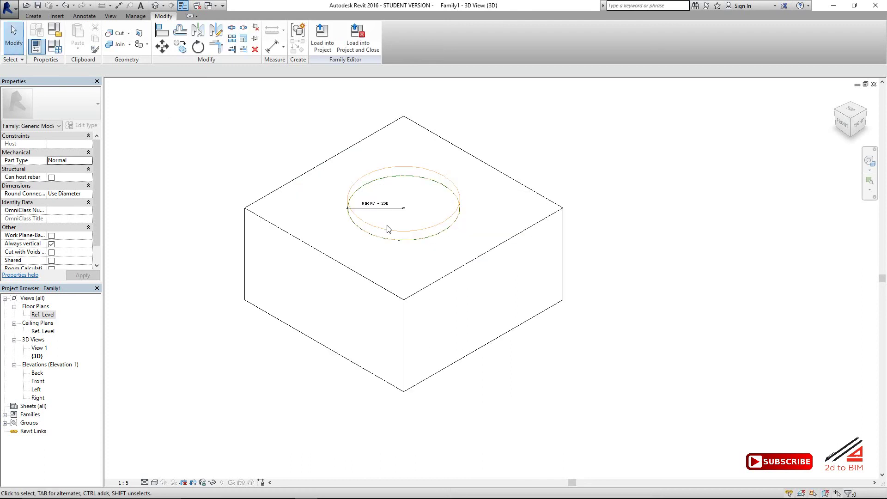
pyautogui.click(390, 233)
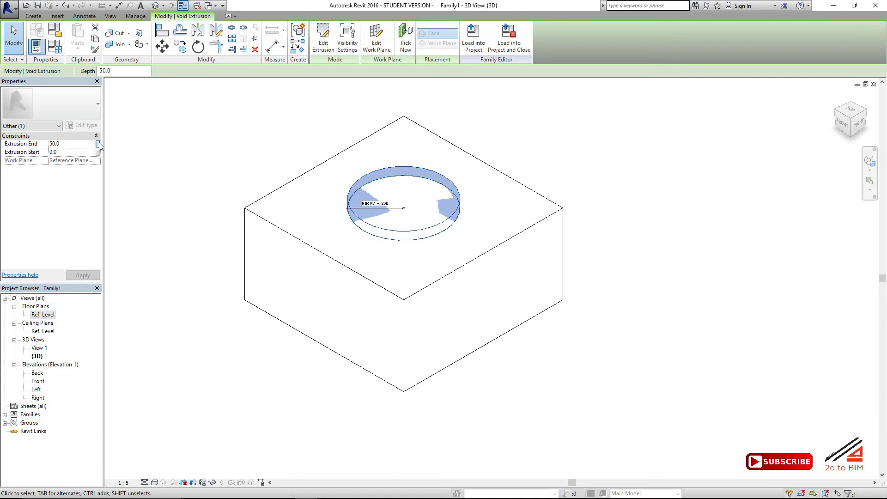
pyautogui.click(98, 143)
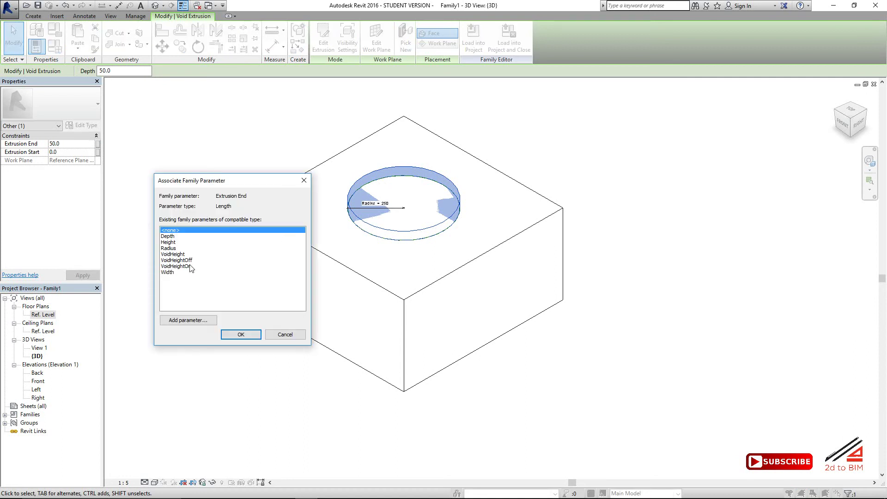
pyautogui.click(179, 254)
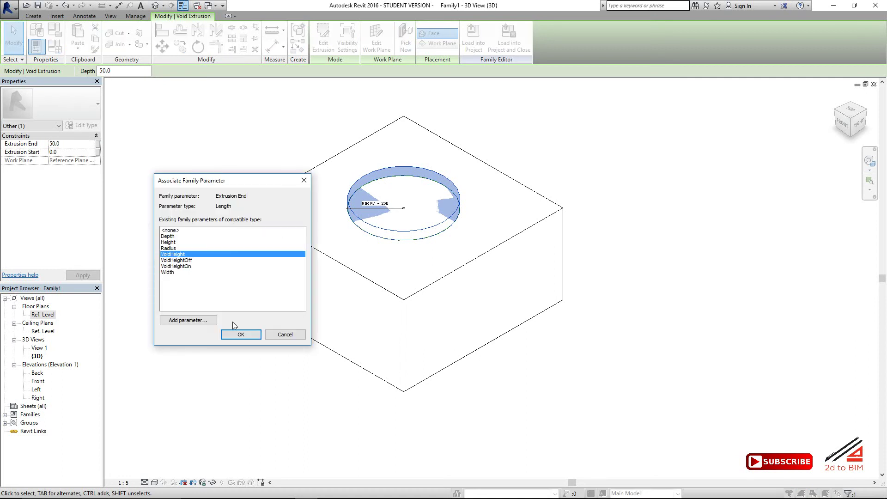
pyautogui.click(239, 334)
pyautogui.click(245, 379)
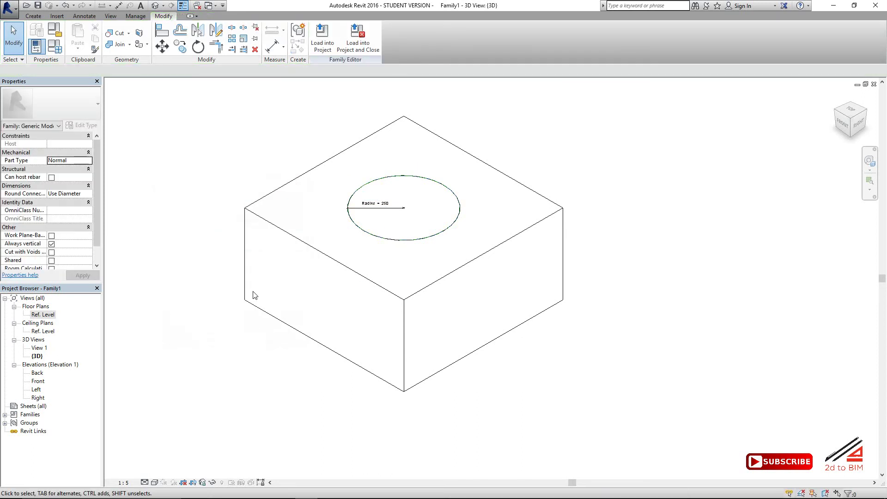
pyautogui.scroll(-1, 220, 188)
# Switch the view to Realistic shading and orbit to look into the hole.
pyautogui.press('c')
pyautogui.press('g')
pyautogui.press('Escape')
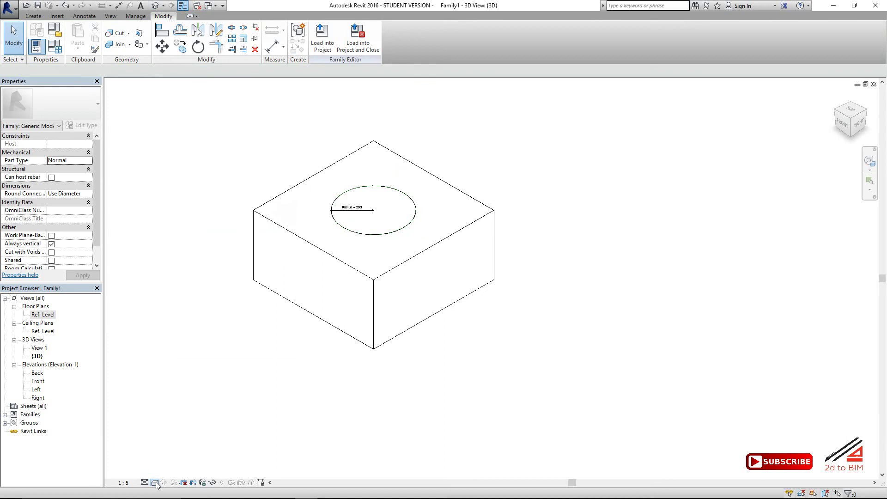
pyautogui.click(155, 482)
pyautogui.click(163, 463)
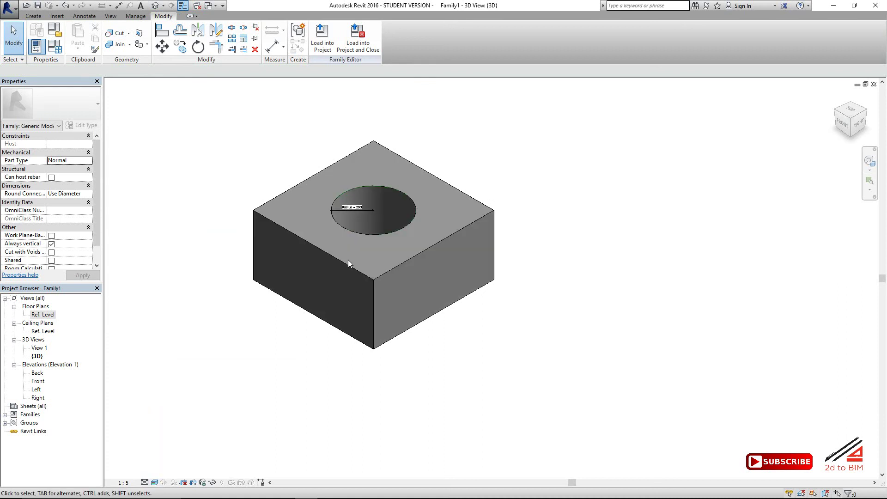
pyautogui.click(349, 257)
pyautogui.keyDown('shift'); pyautogui.moveTo(349, 257); pyautogui.dragTo(389, 277, button='middle'); pyautogui.keyUp('shift')
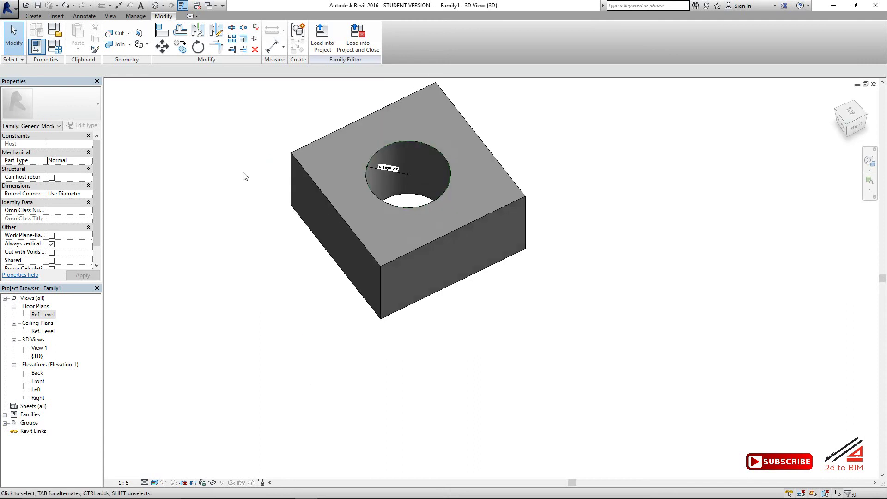
# Untick Void in Family Types so VoidHeight reads 50 and only a shallow recess remains.
pyautogui.click(54, 46)
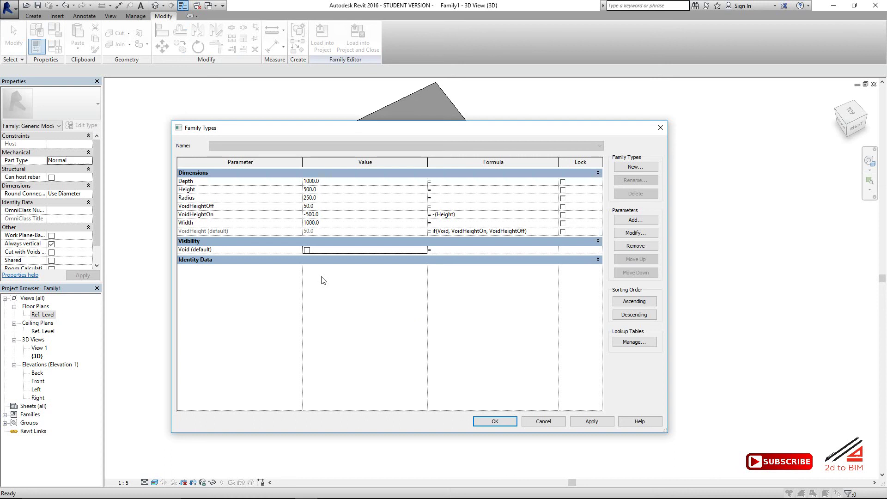
pyautogui.click(495, 421)
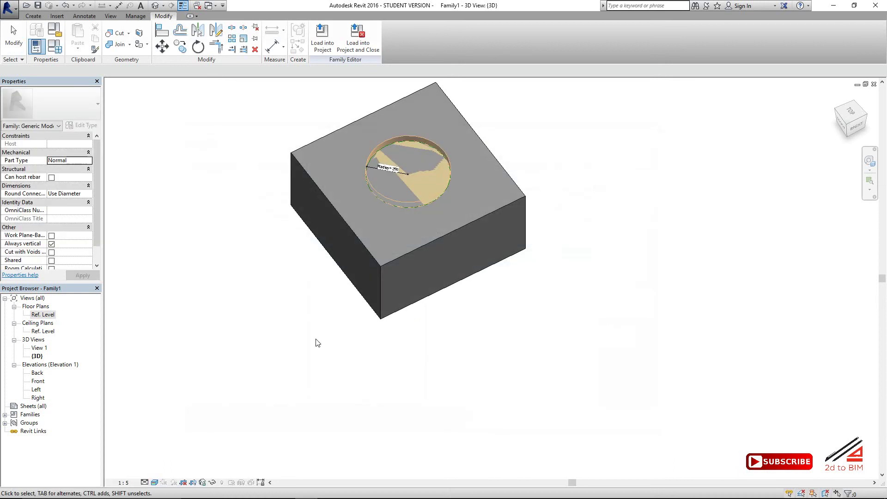
pyautogui.scroll(-3, 332, 323)
pyautogui.keyDown('shift'); pyautogui.moveTo(349, 297); pyautogui.dragTo(410, 400, button='middle'); pyautogui.keyUp('shift')
# Create a new project and load the Family1 family into it.
pyautogui.click(9, 6)
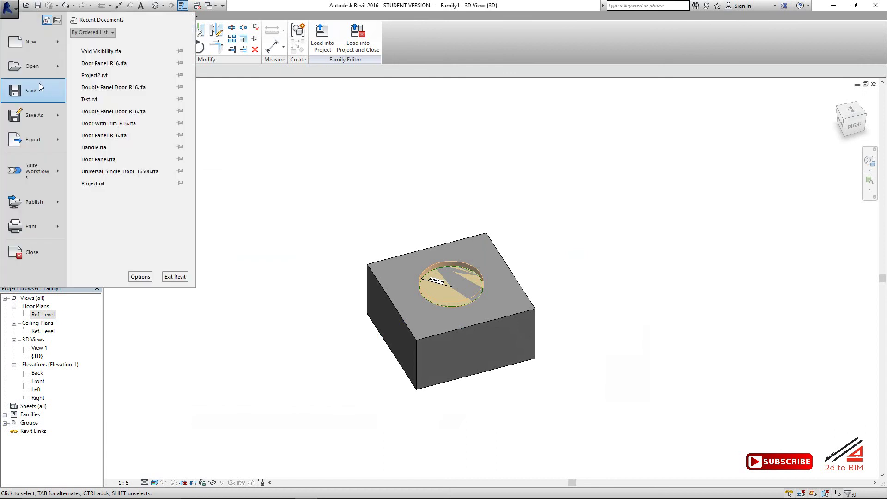
pyautogui.press('Escape')
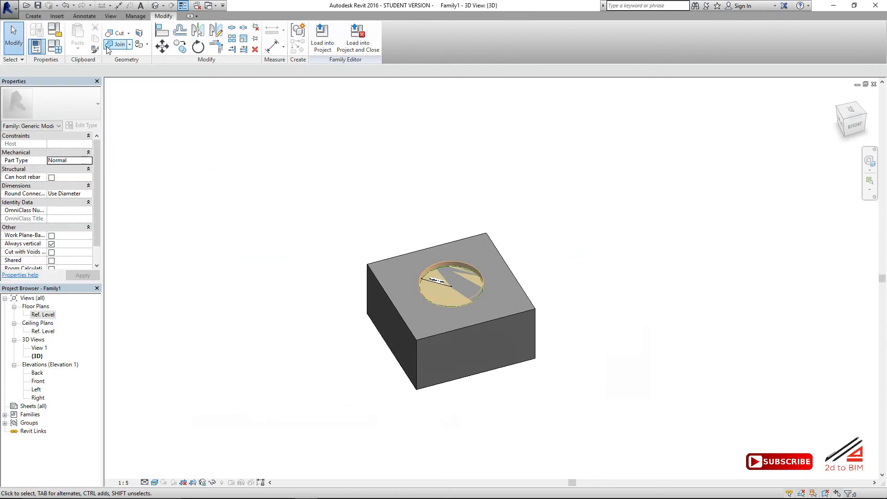
pyautogui.hotkey('ctrl', 'n')
pyautogui.click(422, 285)
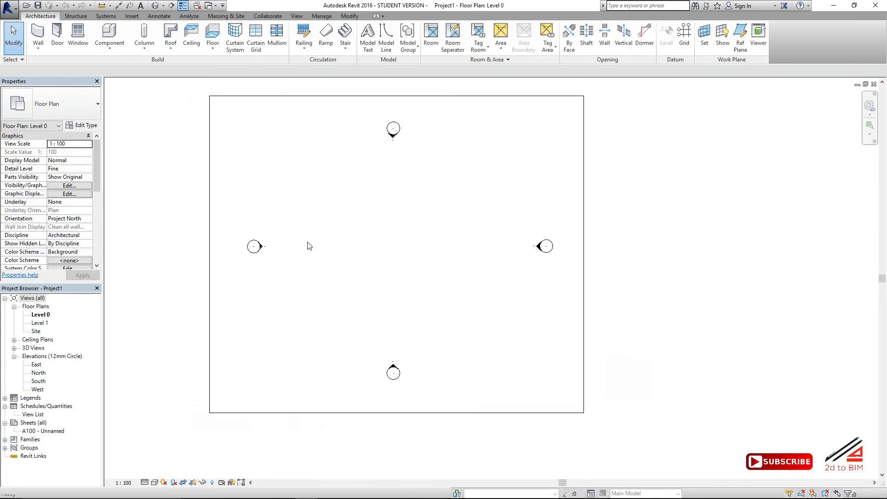
pyautogui.hotkey('ctrl', 'Tab')
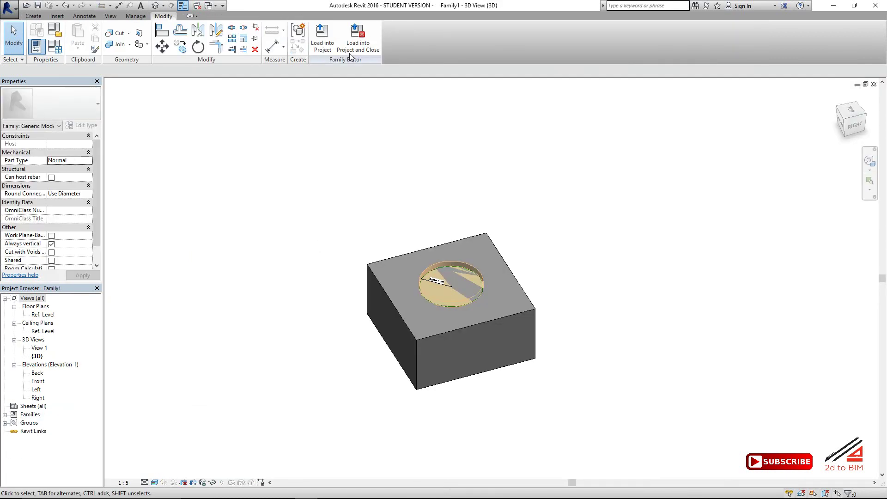
pyautogui.click(332, 55)
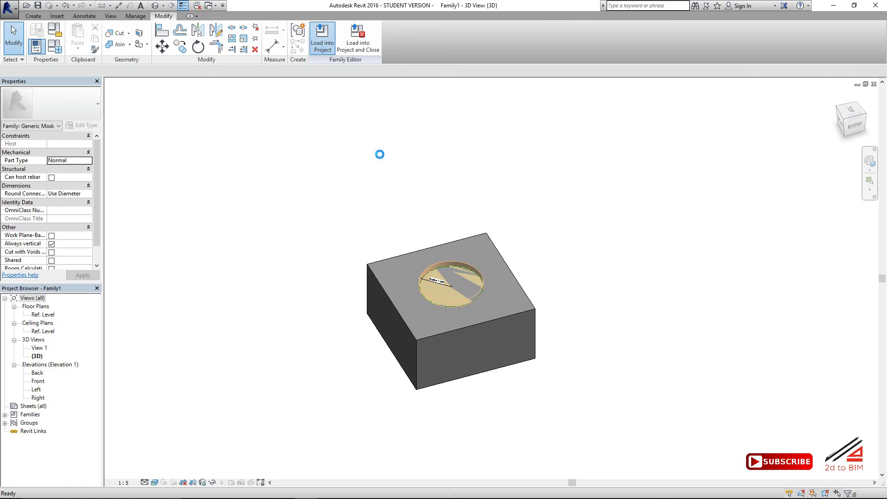
# Place two Family1 instances side by side on Level 0 and view them in 3D.
pyautogui.click(359, 248)
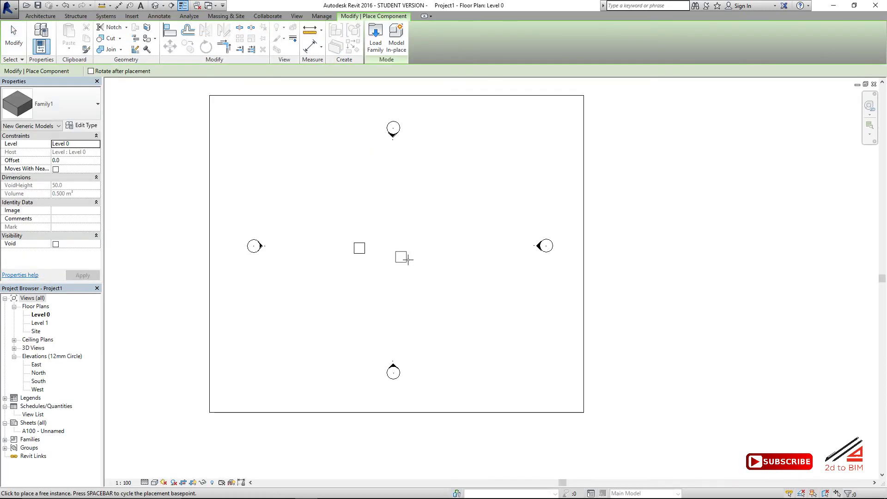
pyautogui.click(390, 250)
pyautogui.scroll(2, 370, 275)
pyautogui.press('Escape')
pyautogui.press('Escape')
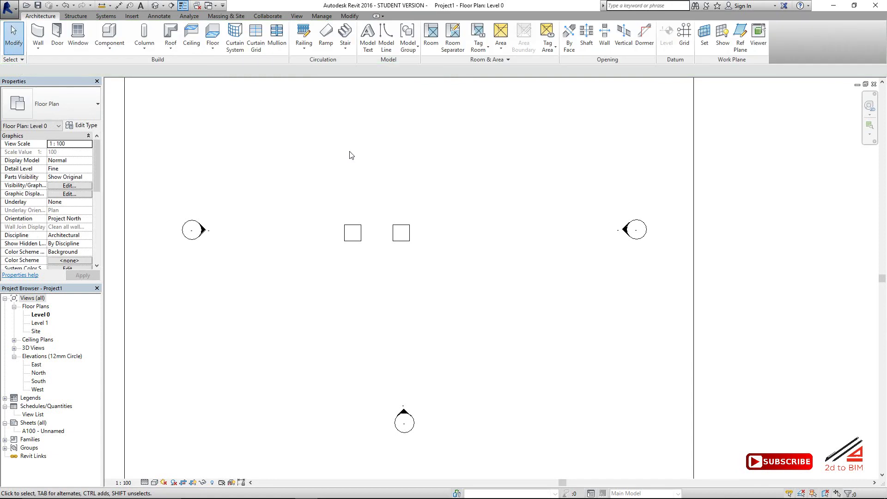
pyautogui.click(157, 6)
pyautogui.scroll(-3, 391, 289)
pyautogui.keyDown('shift'); pyautogui.moveTo(383, 303); pyautogui.dragTo(422, 289, button='middle'); pyautogui.keyUp('shift')
pyautogui.scroll(3, 346, 212)
# Tick Void on both the left and right cubes so each gets a through-hole.
pyautogui.click(348, 212)
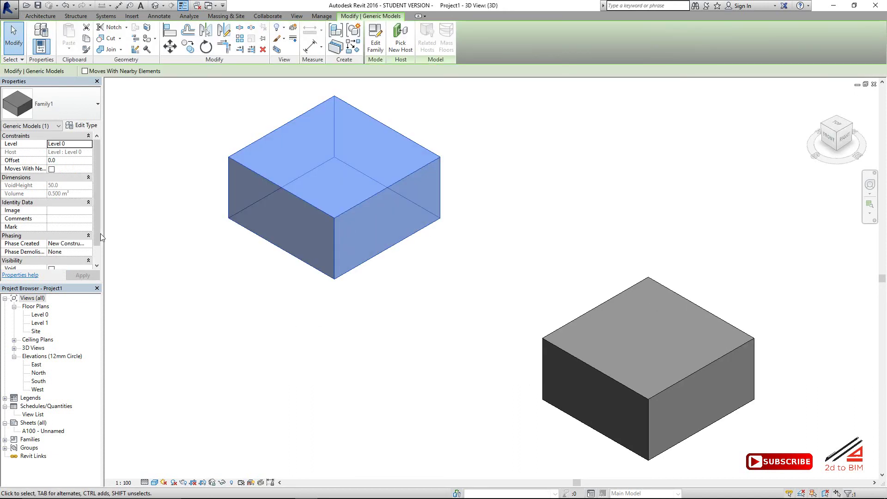
pyautogui.scroll(-1, 100, 237)
pyautogui.click(51, 252)
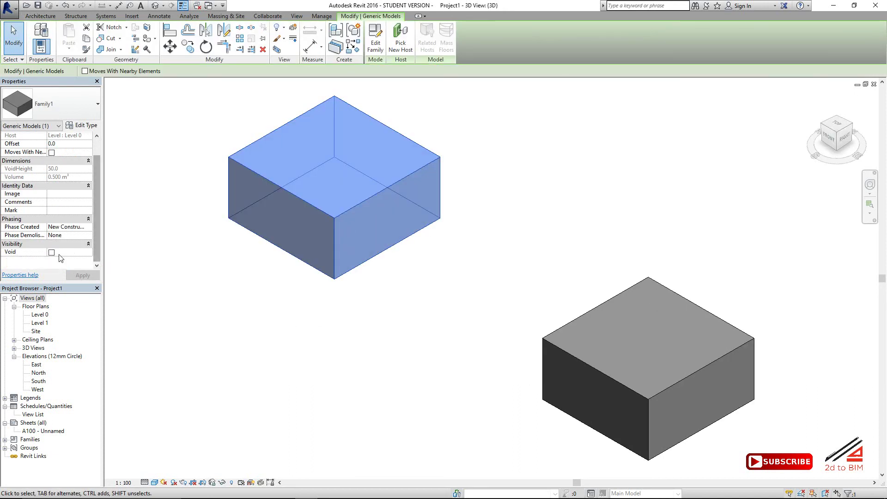
pyautogui.click(197, 320)
pyautogui.keyDown('shift'); pyautogui.moveTo(263, 342); pyautogui.dragTo(511, 348, button='middle'); pyautogui.keyUp('shift')
pyautogui.click(555, 383)
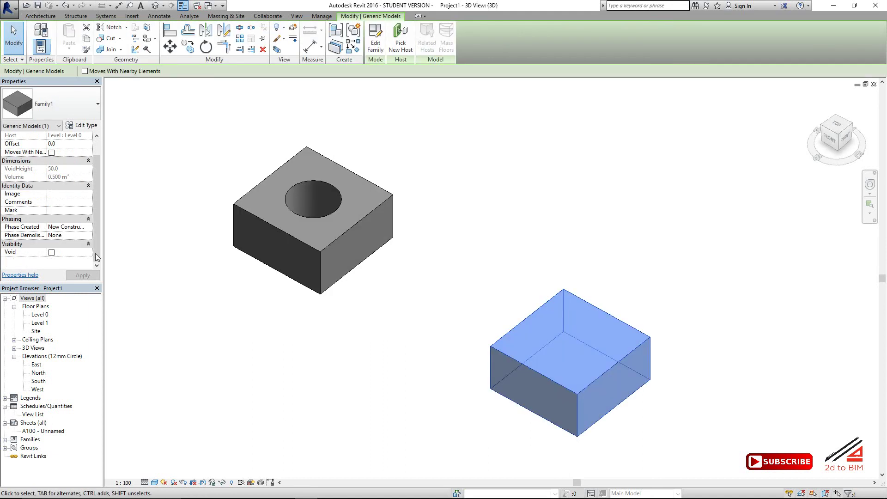
pyautogui.click(51, 252)
pyautogui.click(396, 398)
pyautogui.keyDown('shift'); pyautogui.moveTo(396, 398); pyautogui.dragTo(550, 406, button='middle'); pyautogui.keyUp('shift')
# Delete the right Family1 cube.
pyautogui.click(519, 332)
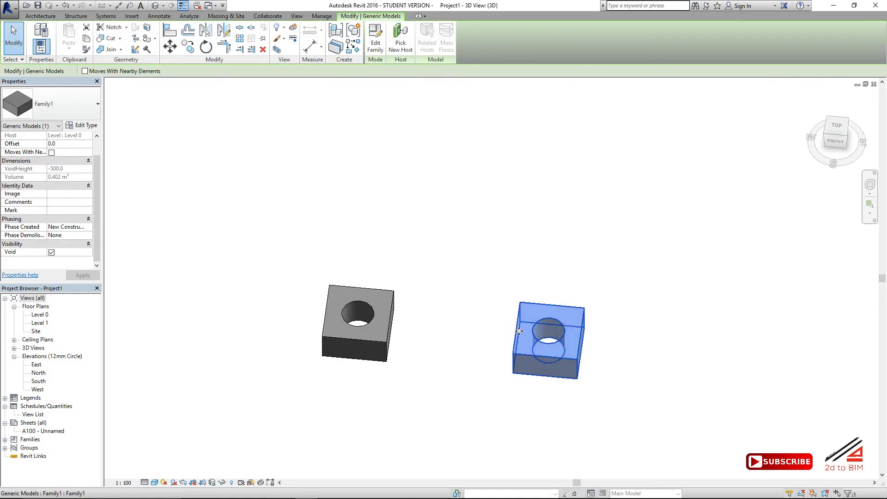
pyautogui.press('Delete')
pyautogui.moveTo(392, 394); pyautogui.dragTo(514, 353, button='middle')
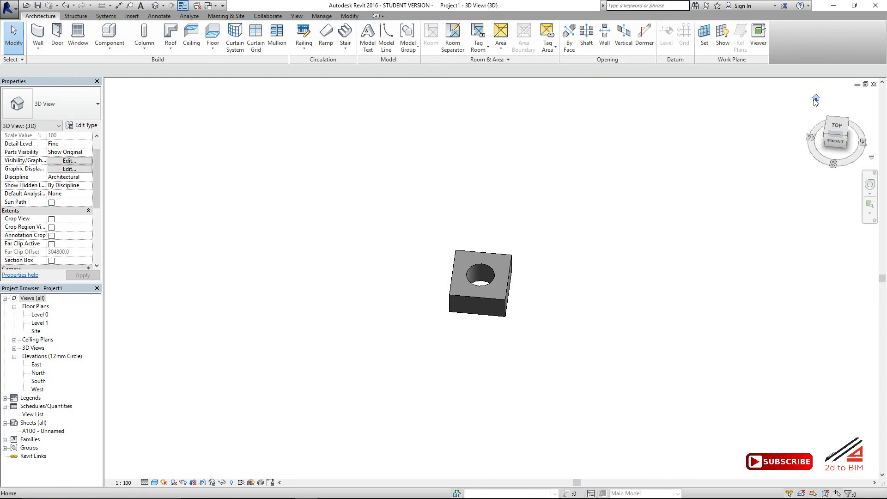
# Return to the home view and untick Void on the remaining cube so VoidHeight reads 50.0.
pyautogui.click(816, 99)
pyautogui.scroll(-2, 639, 232)
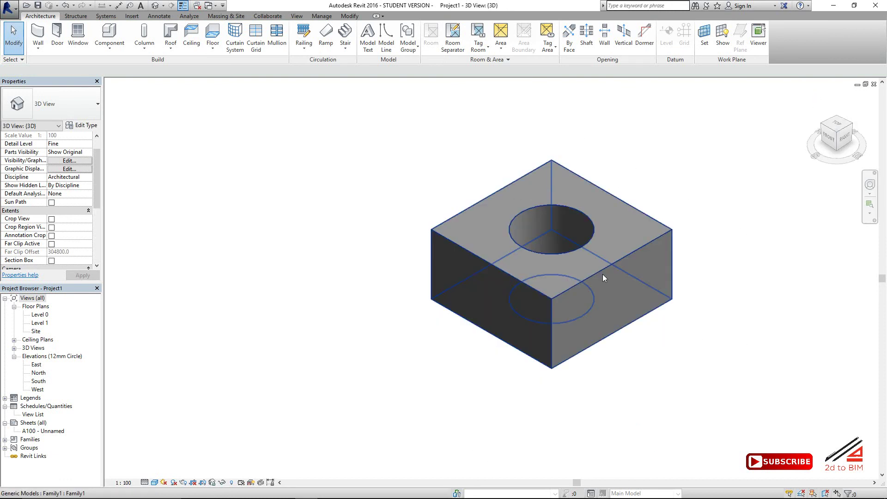
pyautogui.click(472, 253)
pyautogui.click(52, 253)
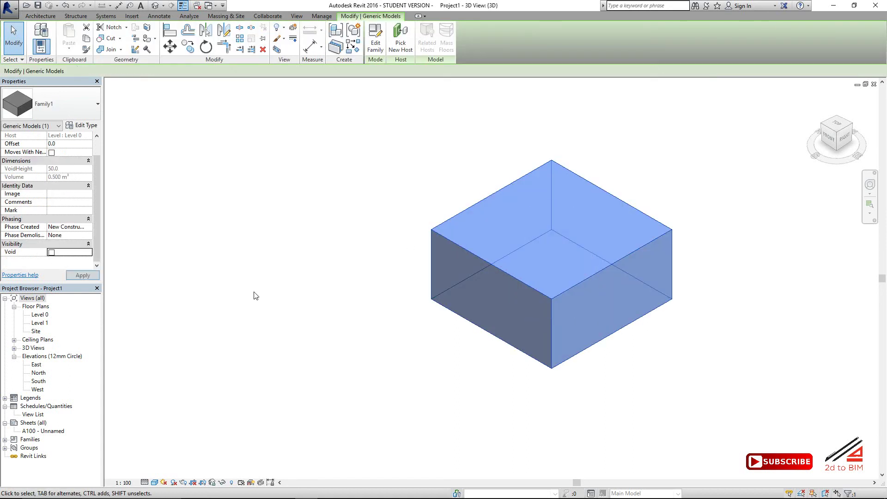